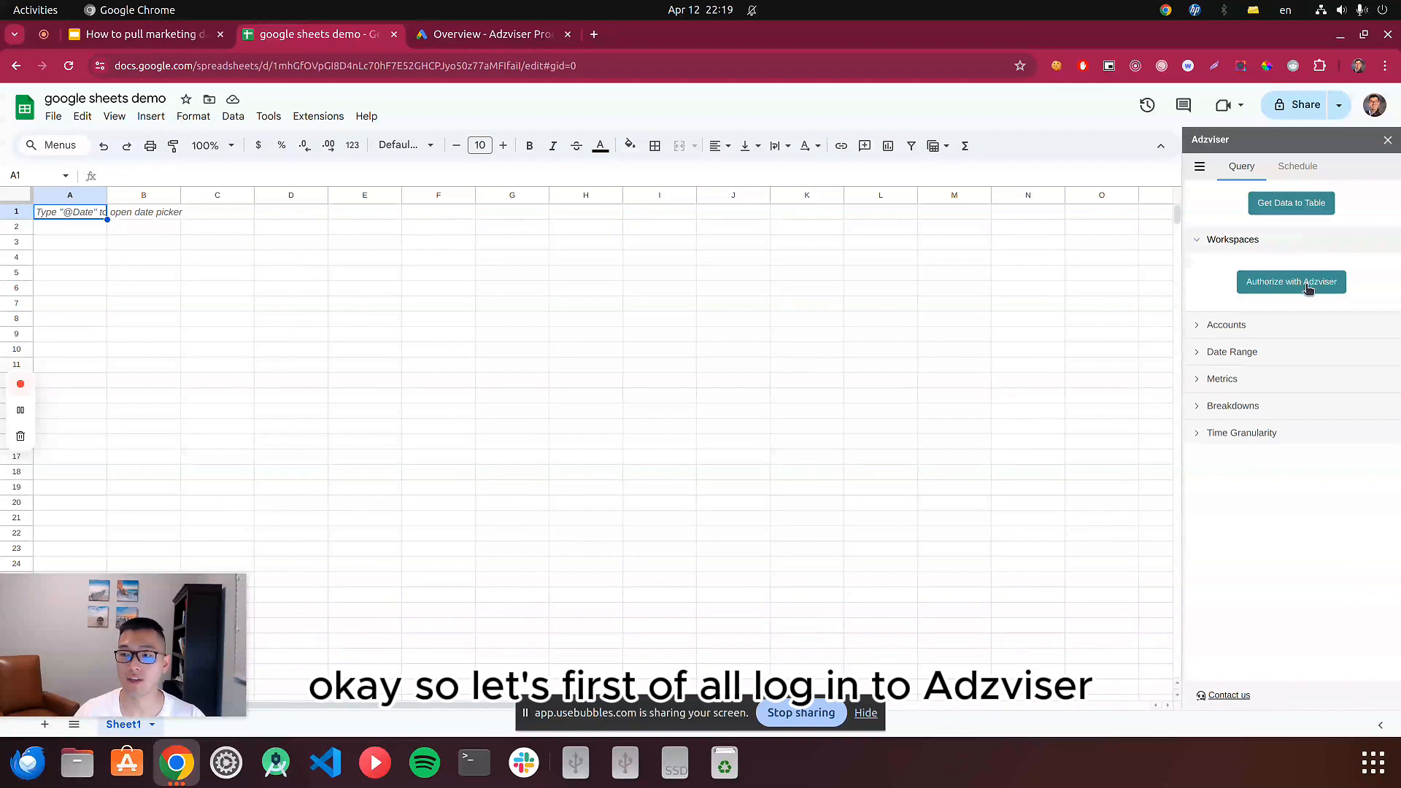
Authorize the Adzviser add-on with the Adzviser account, complete the authentication with Google Sheets, and close the authorization page.
{"action": "left_click", "coordinate": [1308, 291]}
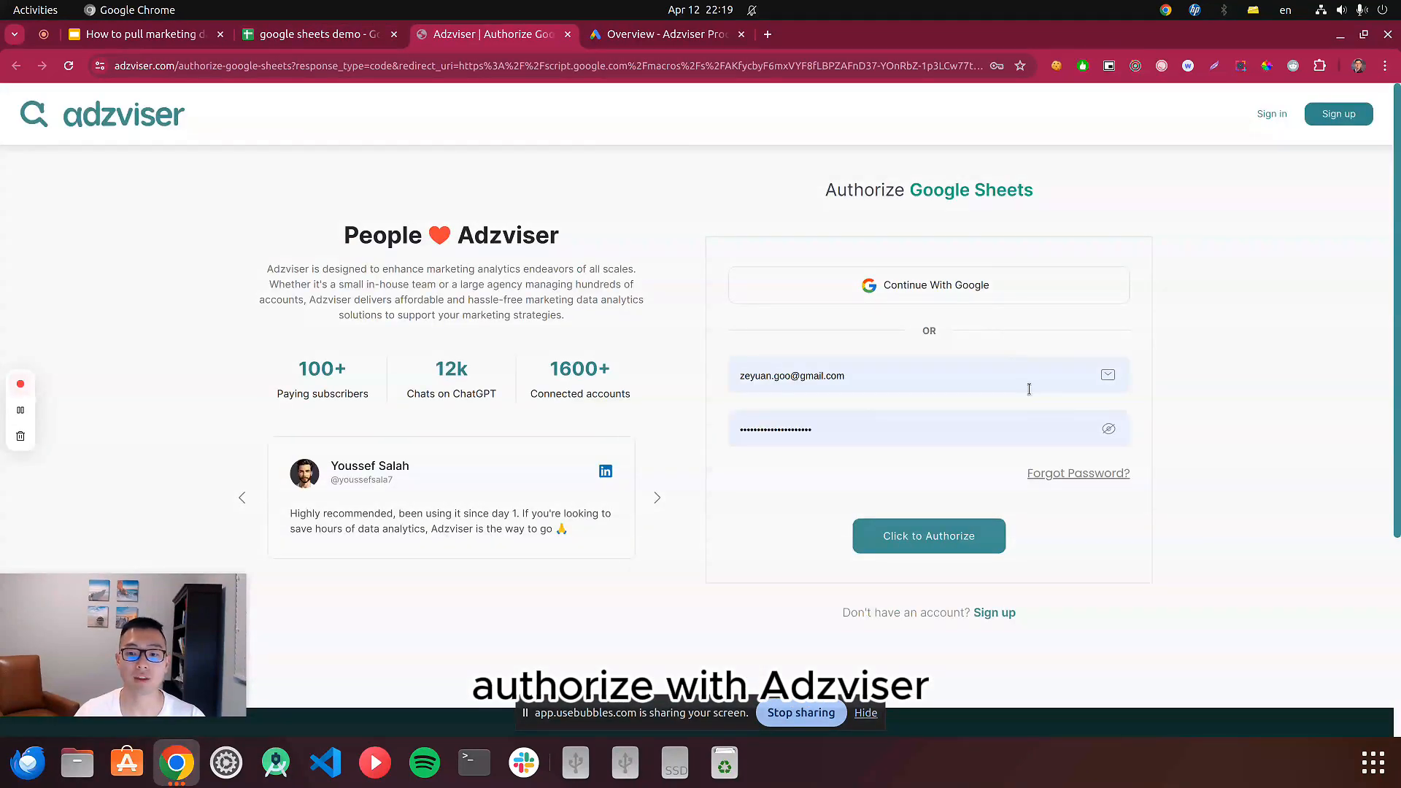
{"action": "scroll", "coordinate": [978, 471], "scroll_direction": "down", "scroll_amount": 4}
{"action": "left_click", "coordinate": [999, 373]}
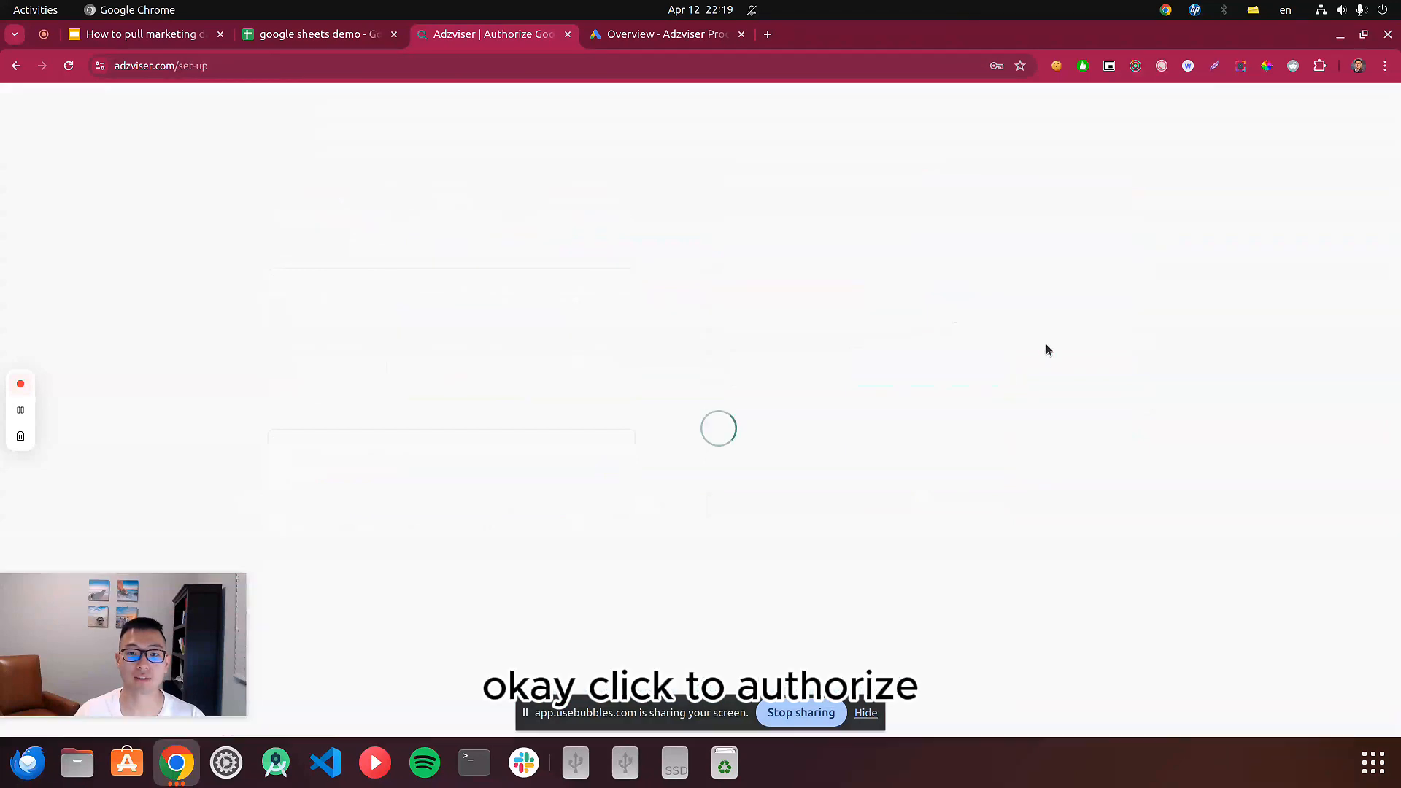
{"action": "scroll", "coordinate": [692, 410], "scroll_direction": "down", "scroll_amount": 1}
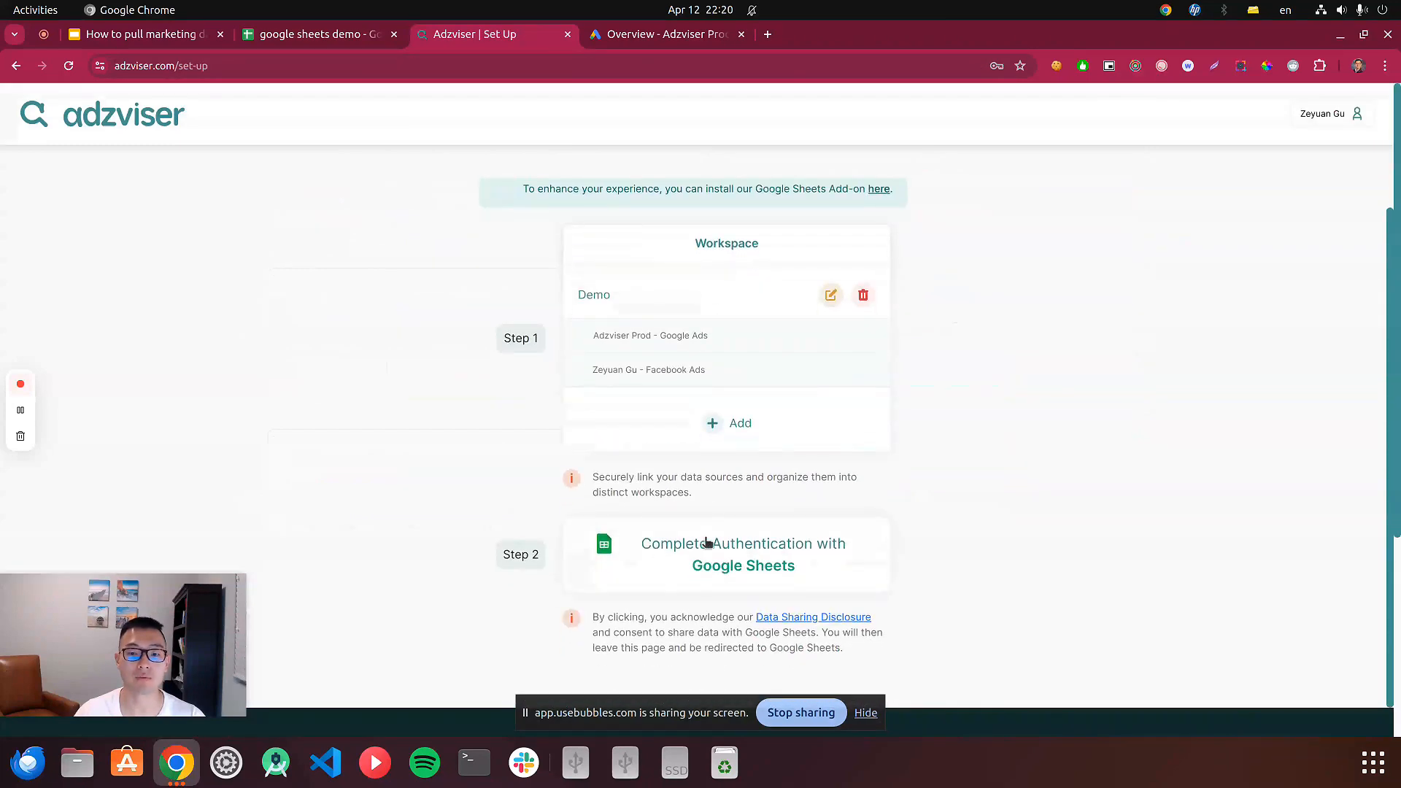
{"action": "left_click", "coordinate": [763, 563]}
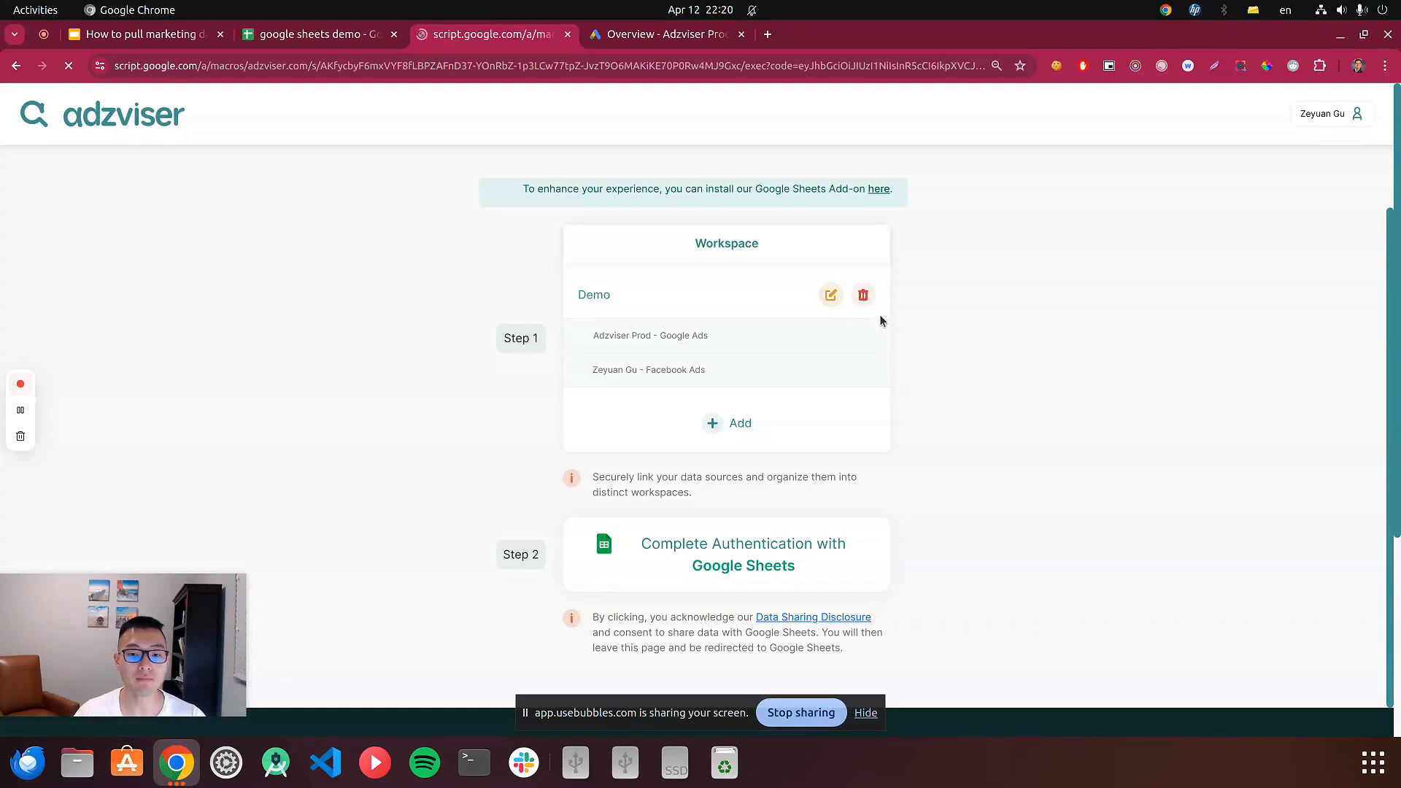
{"action": "left_click_drag", "start_coordinate": [47, 100], "coordinate": [303, 81]}
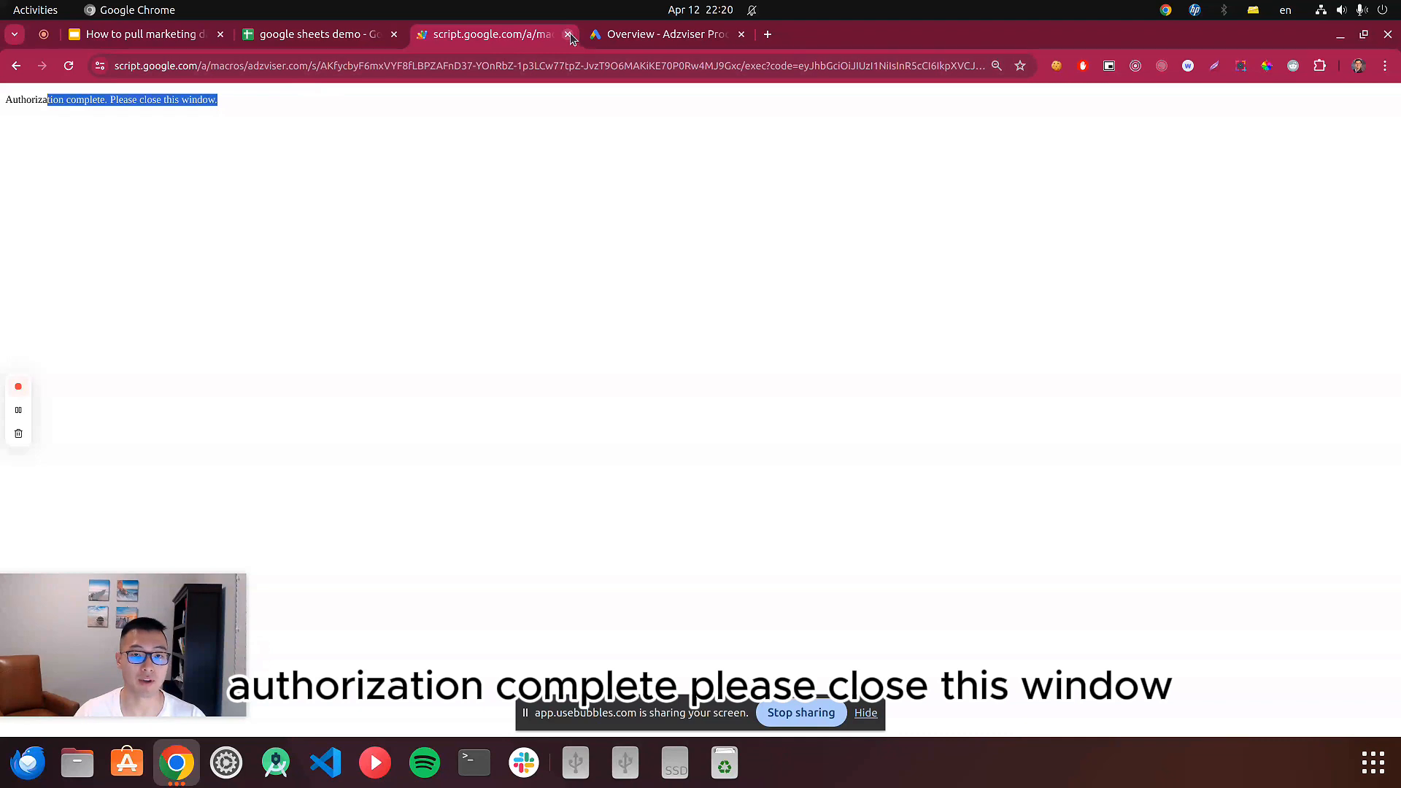
{"action": "left_click", "coordinate": [614, 195]}
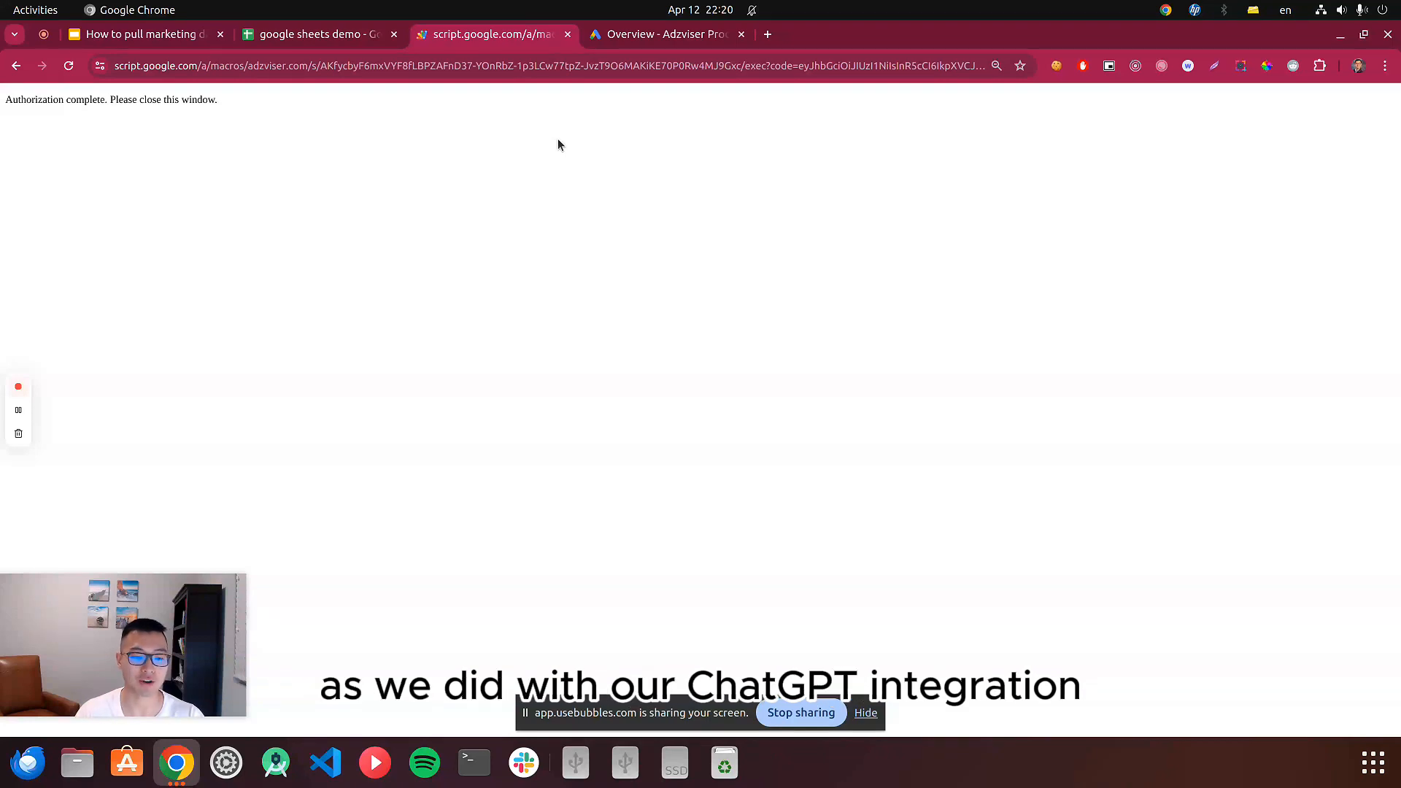
{"action": "left_click", "coordinate": [568, 35]}
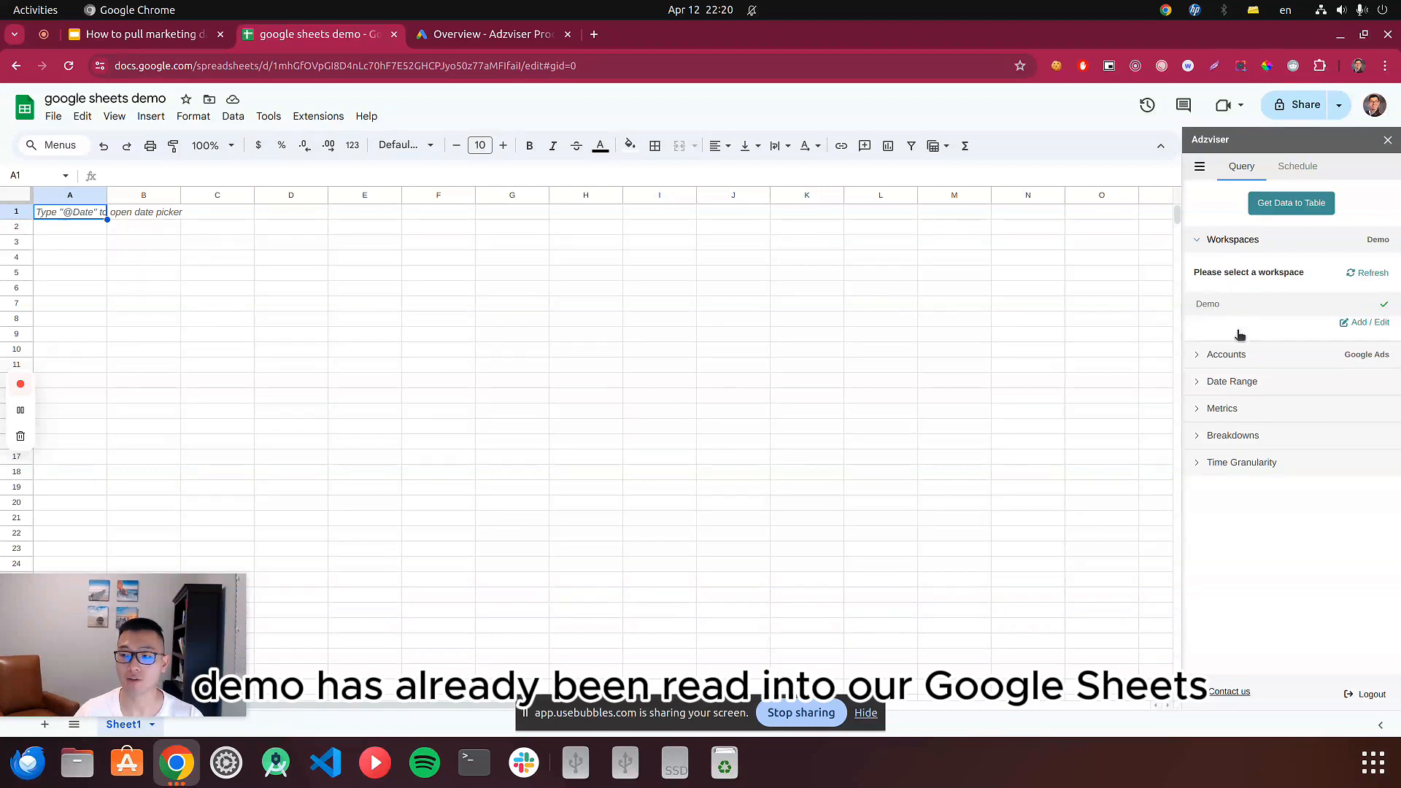
Choose Adzviser Prod - Google Ads as the account for the query.
{"action": "left_click", "coordinate": [1245, 366]}
{"action": "left_click", "coordinate": [1256, 401]}
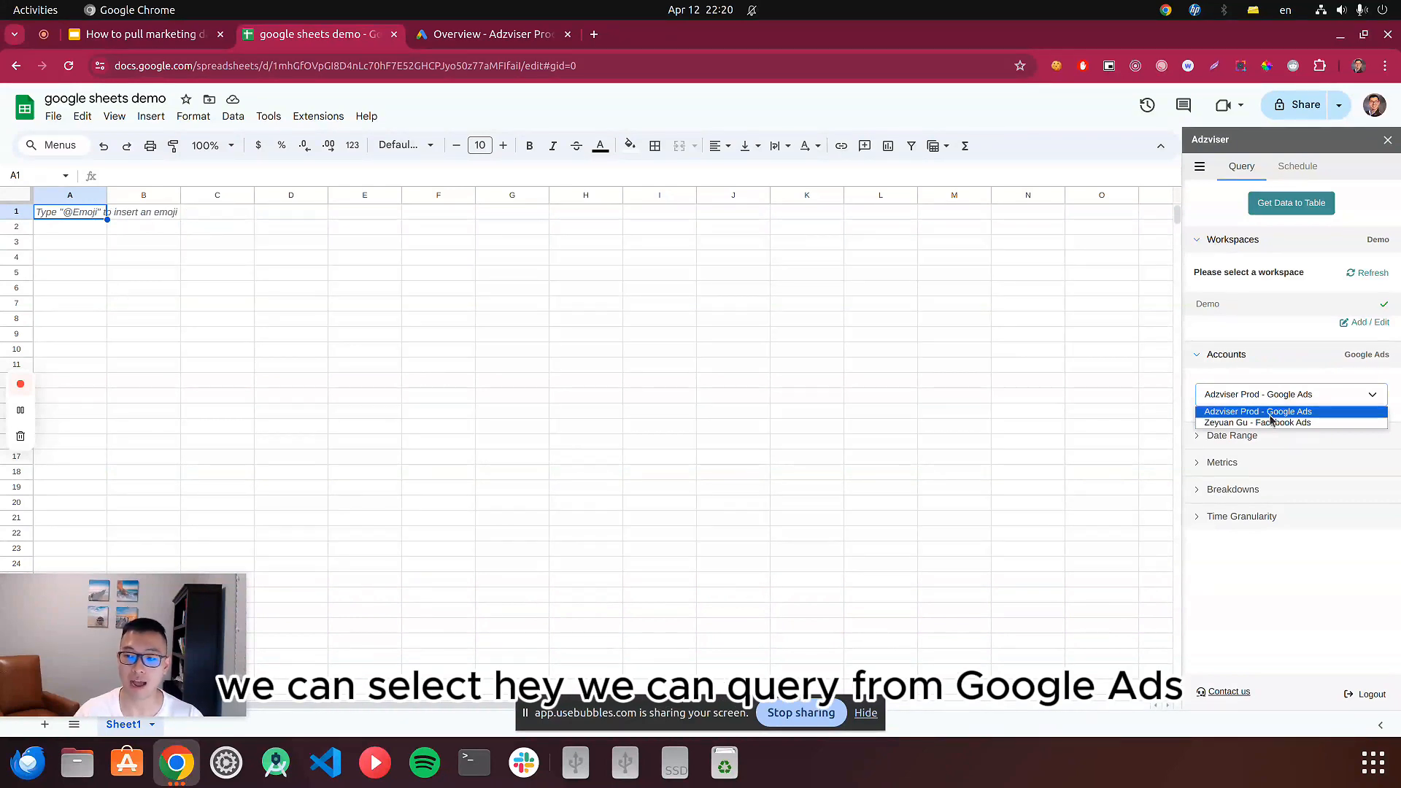
{"action": "left_click", "coordinate": [1276, 411]}
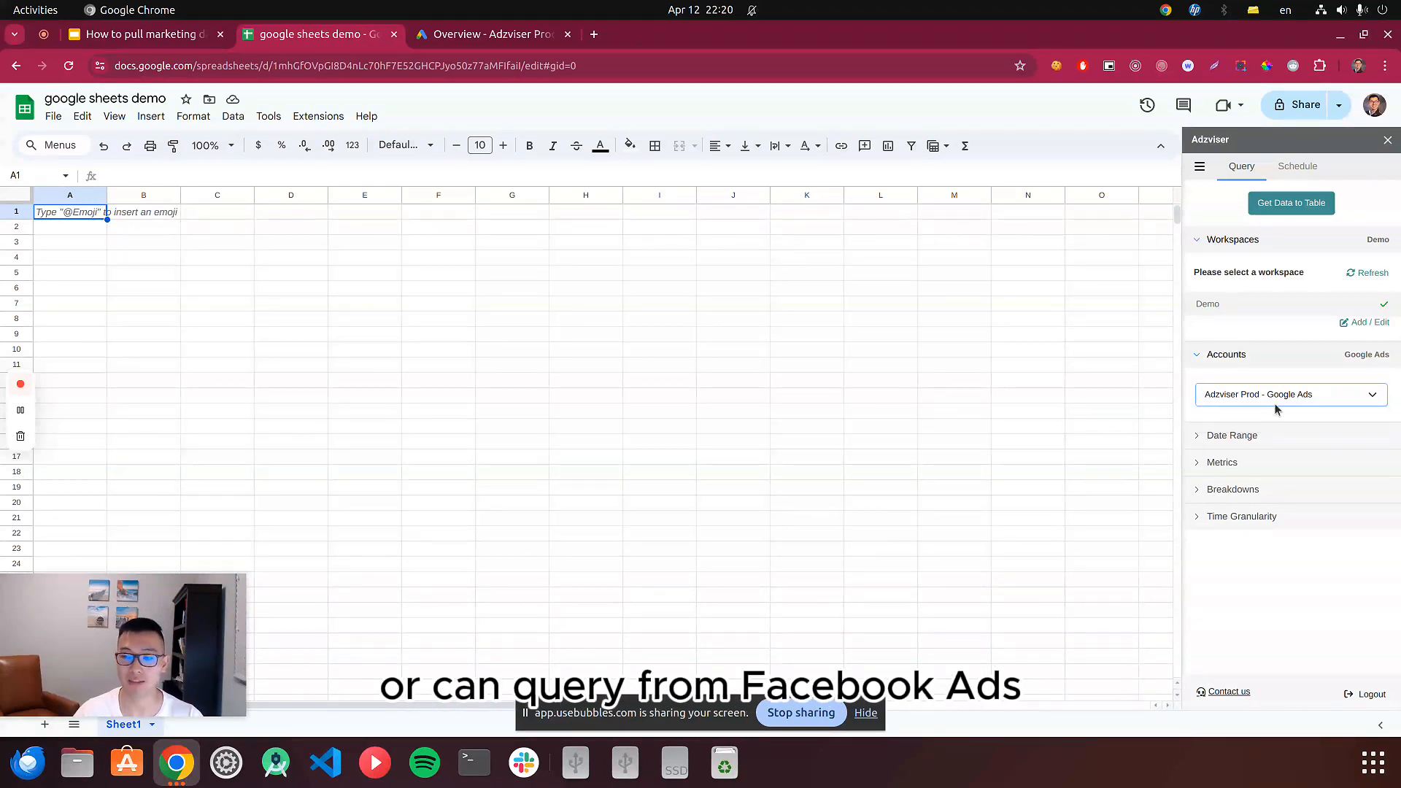
Set the query's date range to Last week and check that week against the system calendar.
{"action": "left_click", "coordinate": [1270, 438]}
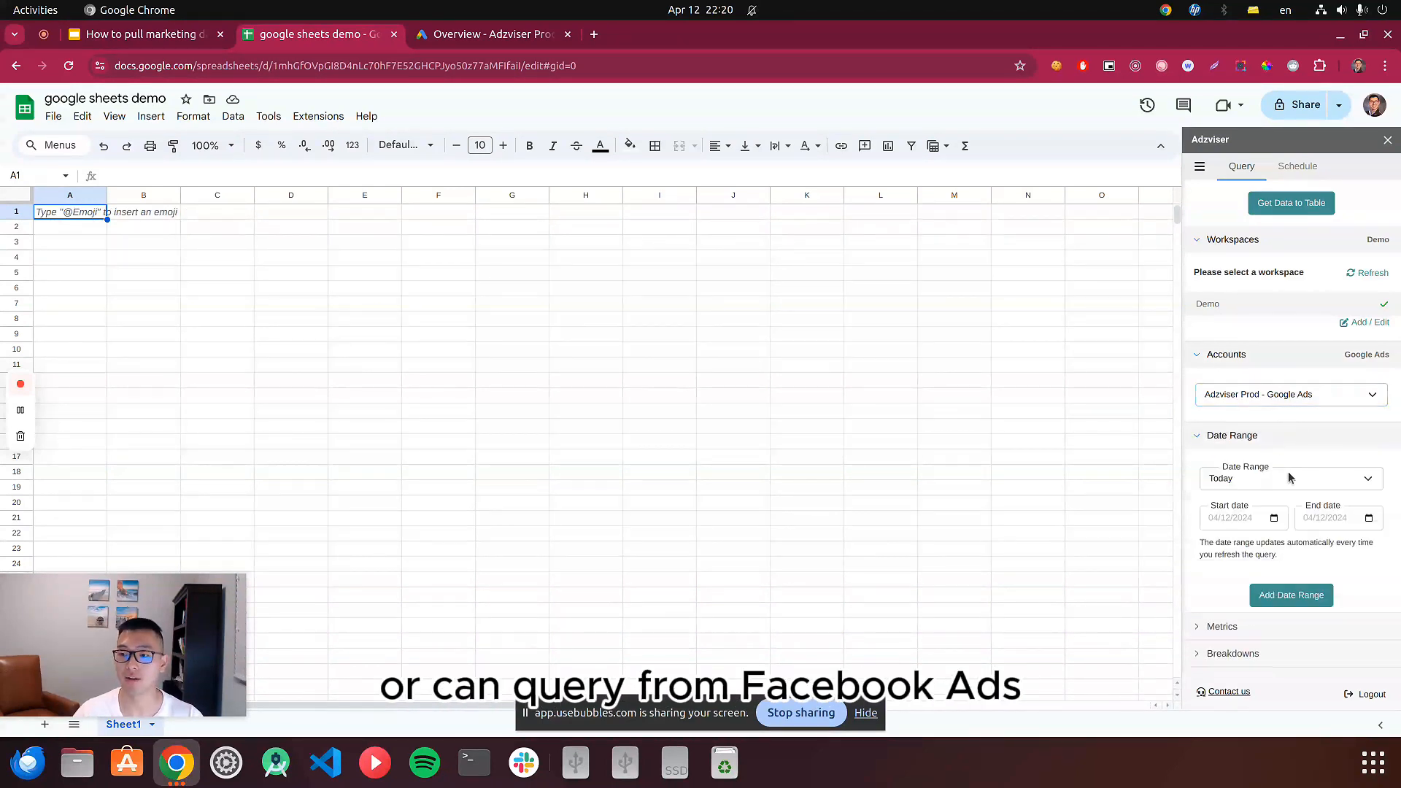
{"action": "left_click", "coordinate": [1245, 483]}
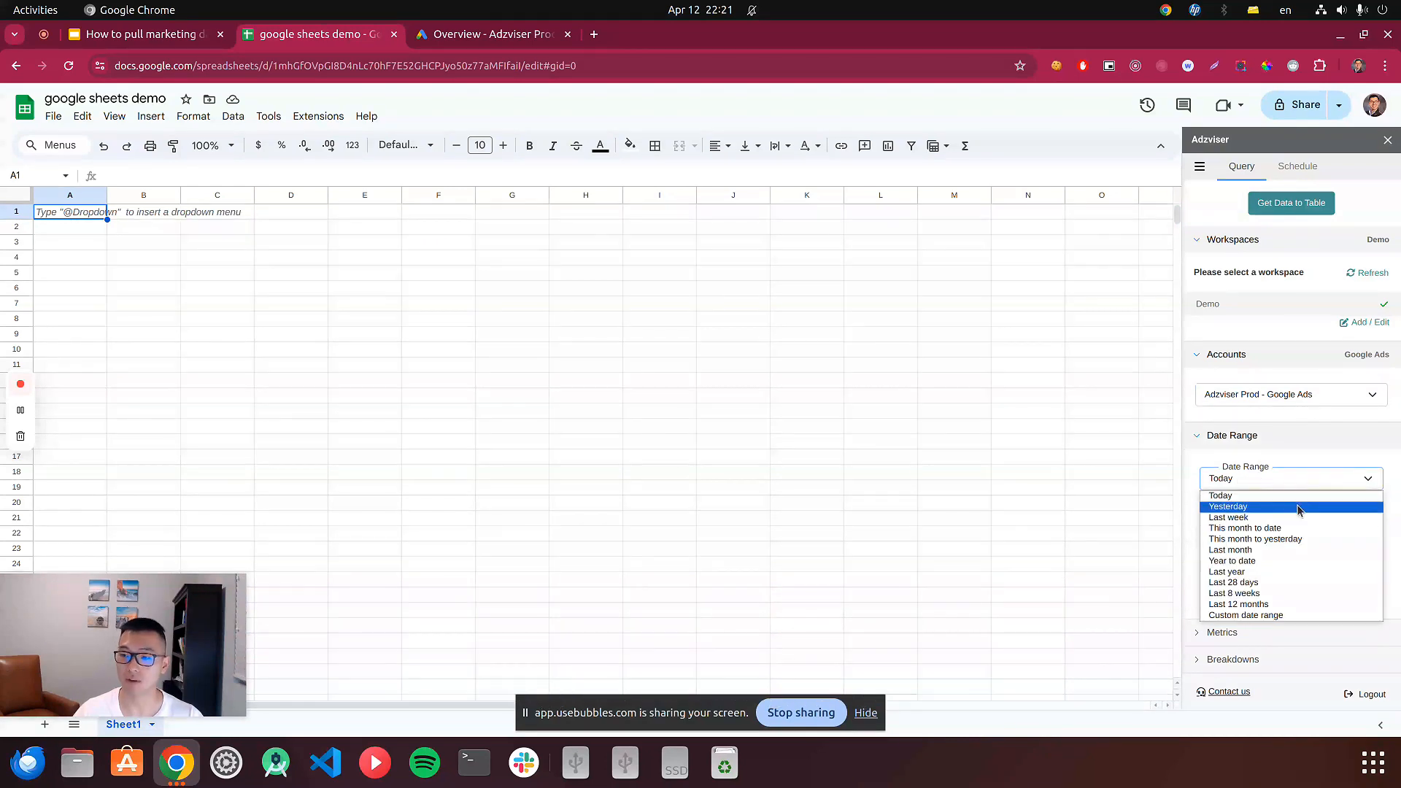
{"action": "left_click", "coordinate": [1252, 518]}
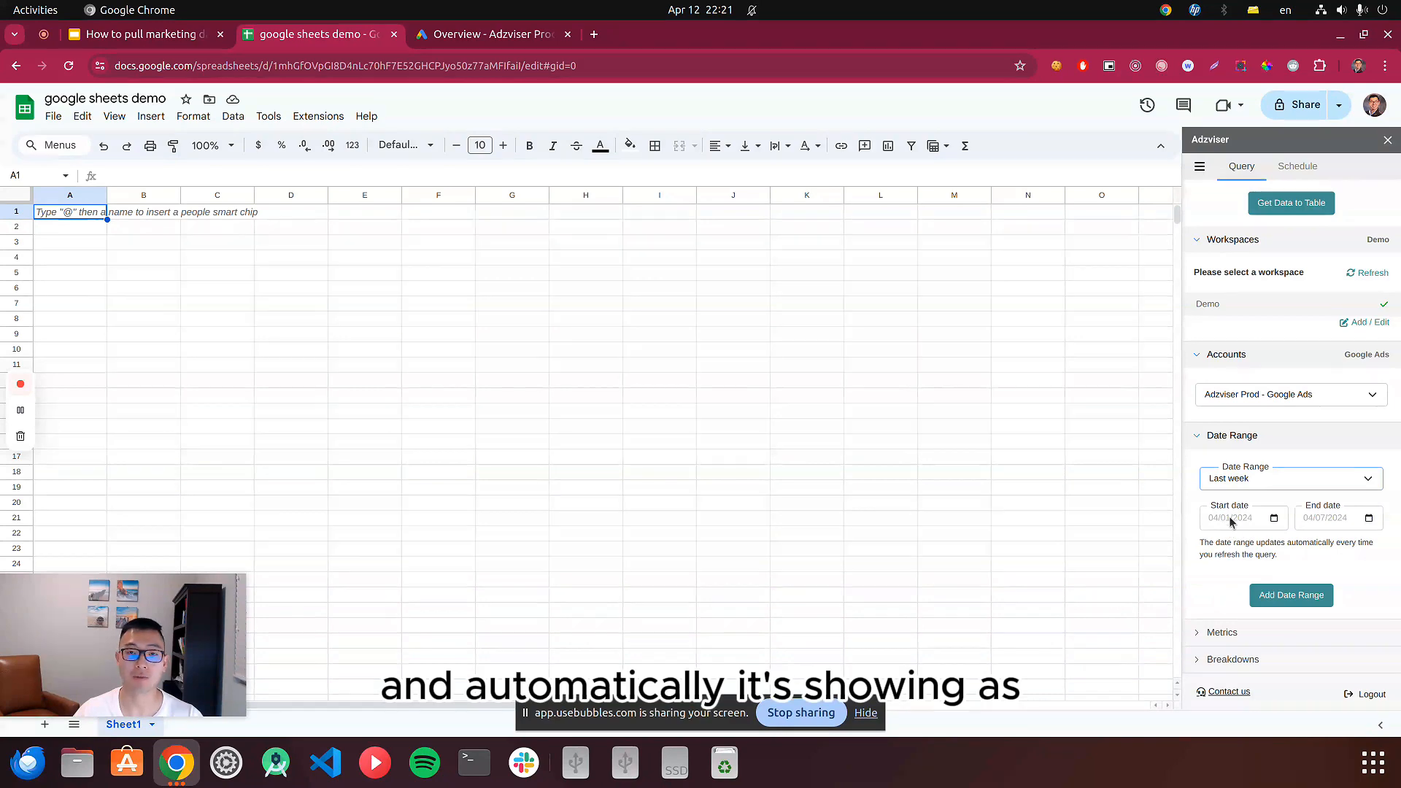
{"action": "left_click", "coordinate": [699, 10]}
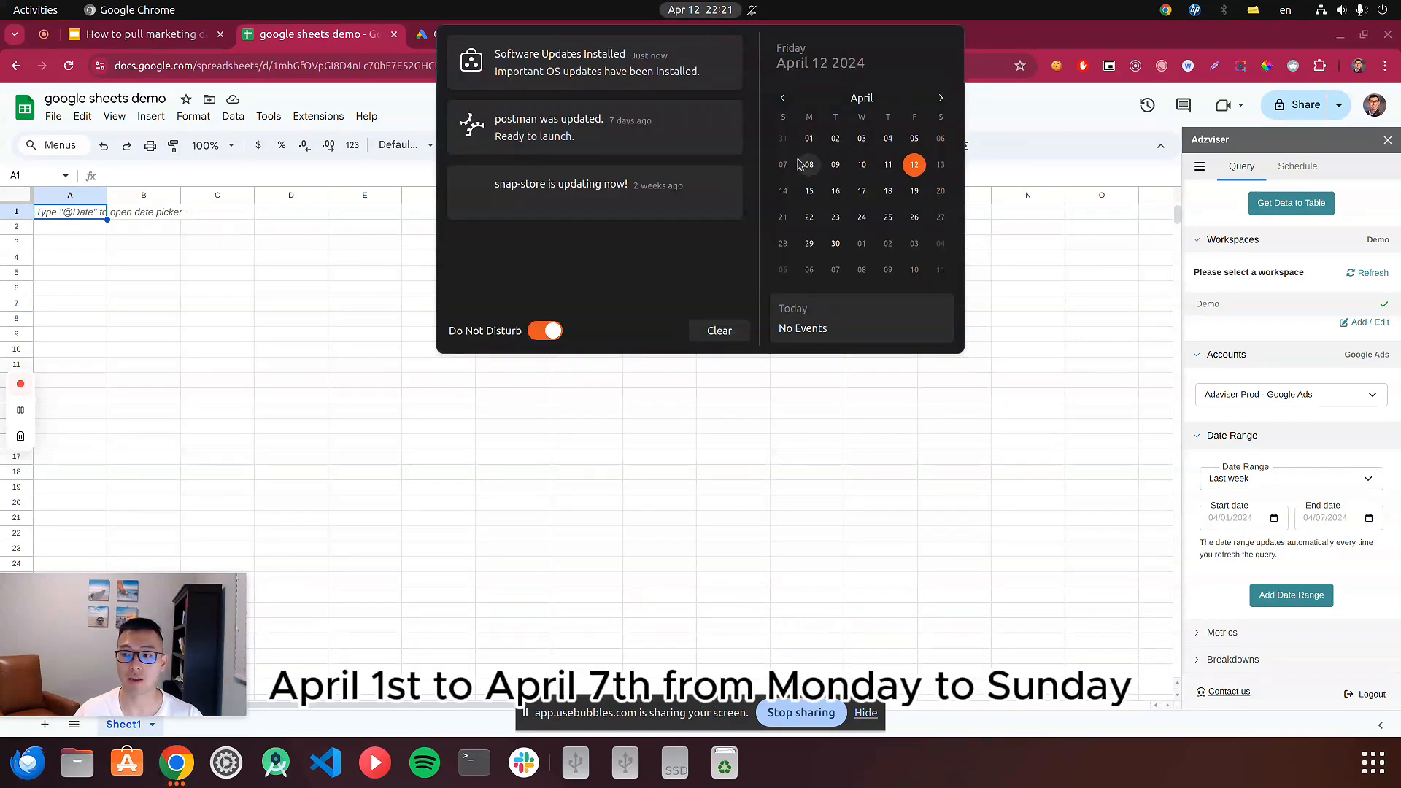
{"action": "key", "text": "Escape"}
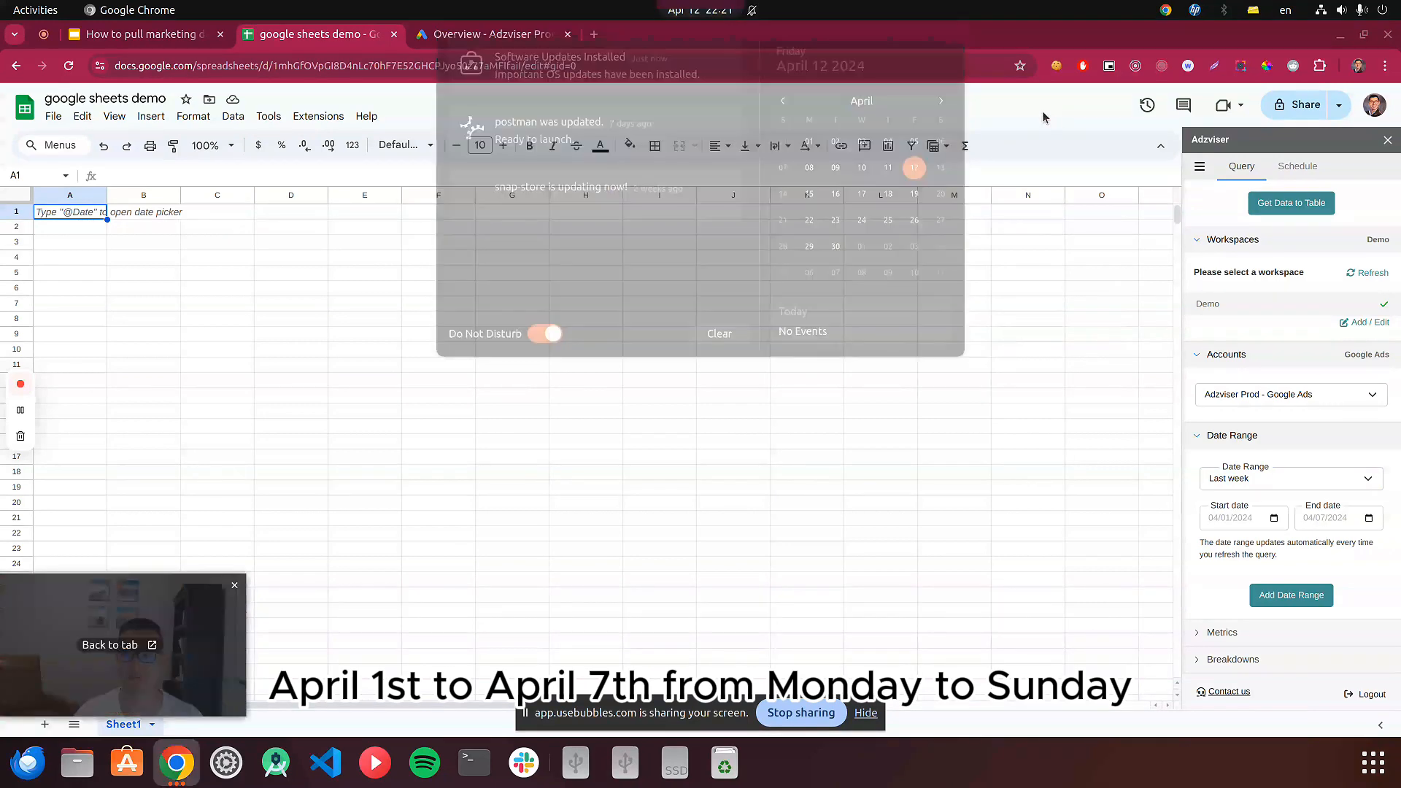
{"action": "left_click", "coordinate": [1291, 595]}
{"action": "scroll", "coordinate": [1292, 591], "scroll_direction": "down", "scroll_amount": 2}
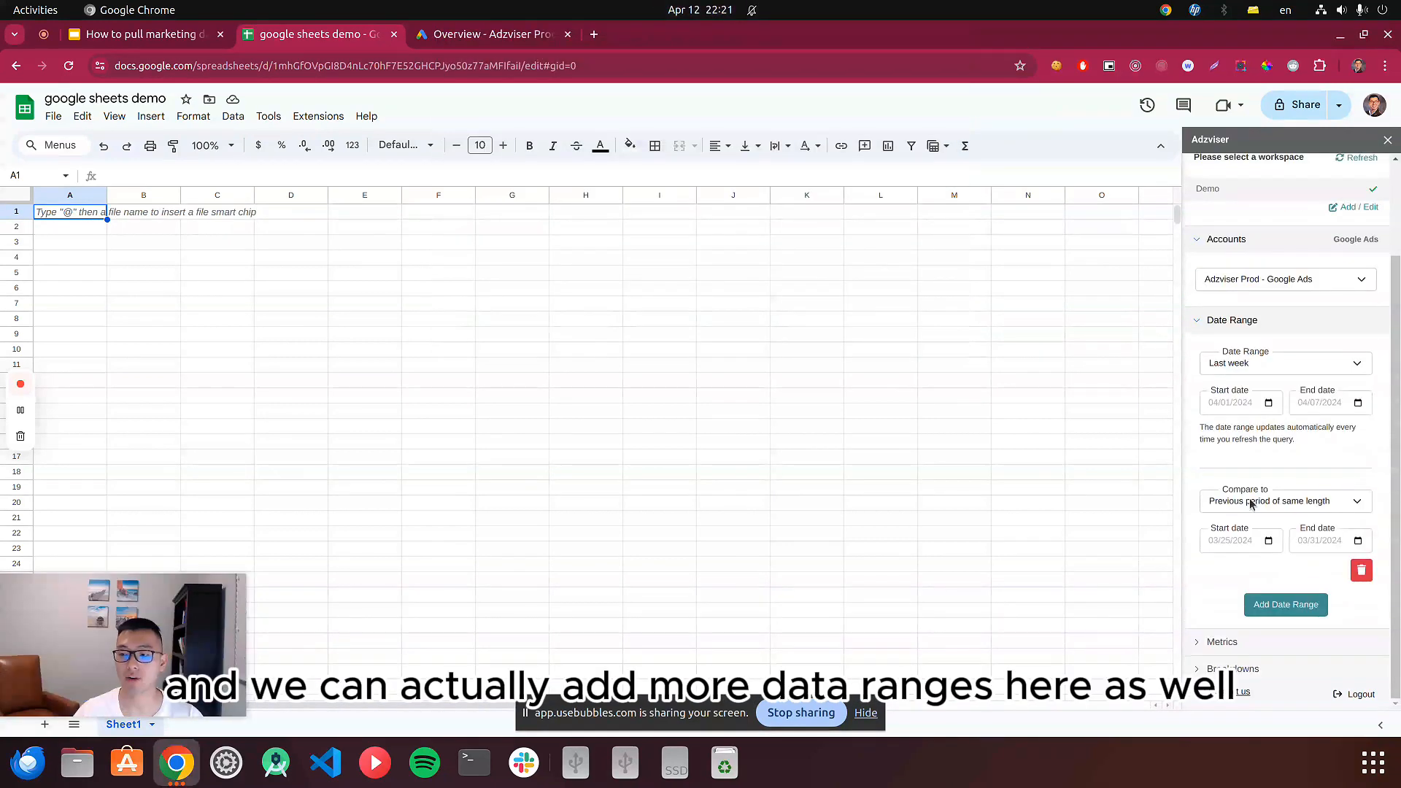
{"action": "left_click", "coordinate": [1284, 504]}
{"action": "left_click", "coordinate": [1244, 536]}
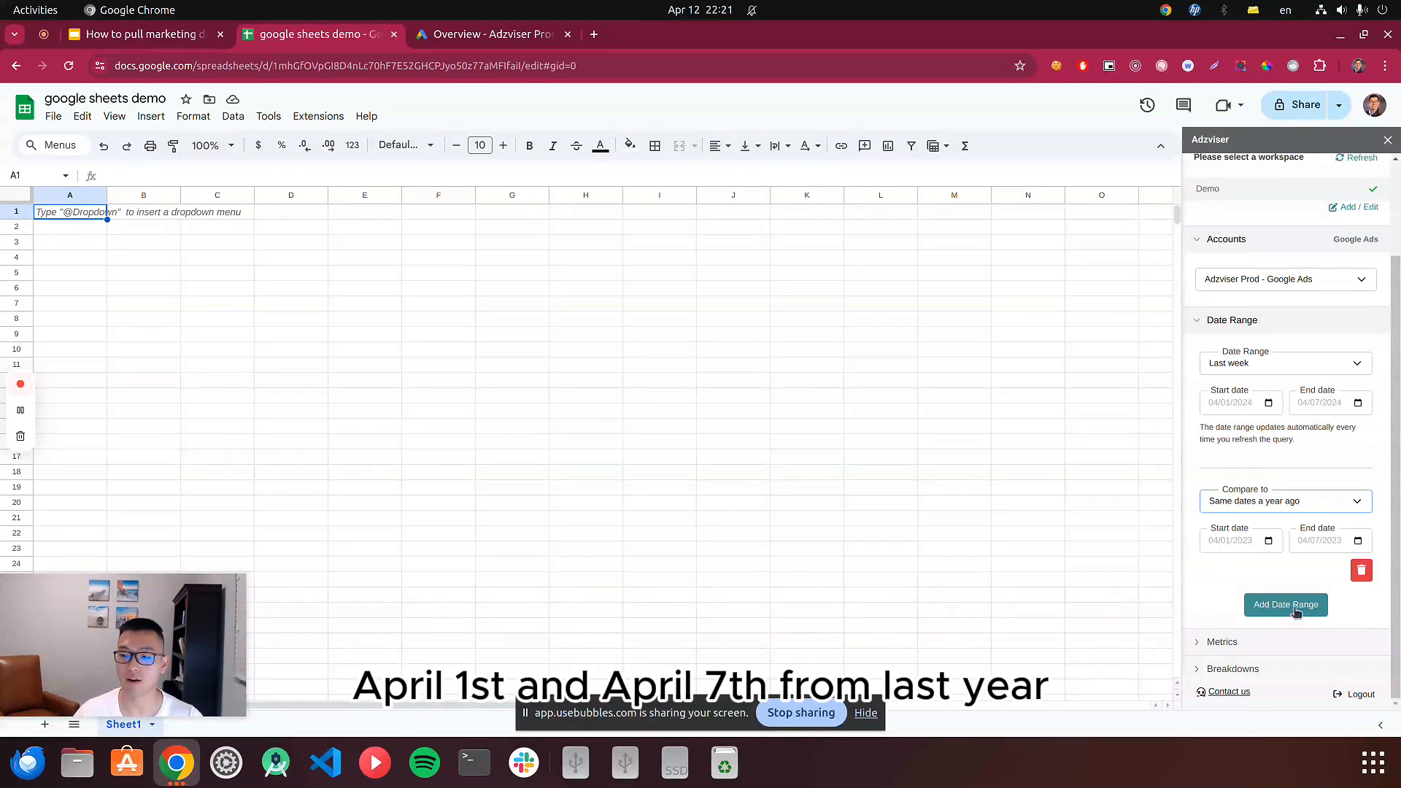
{"action": "left_click", "coordinate": [1365, 571]}
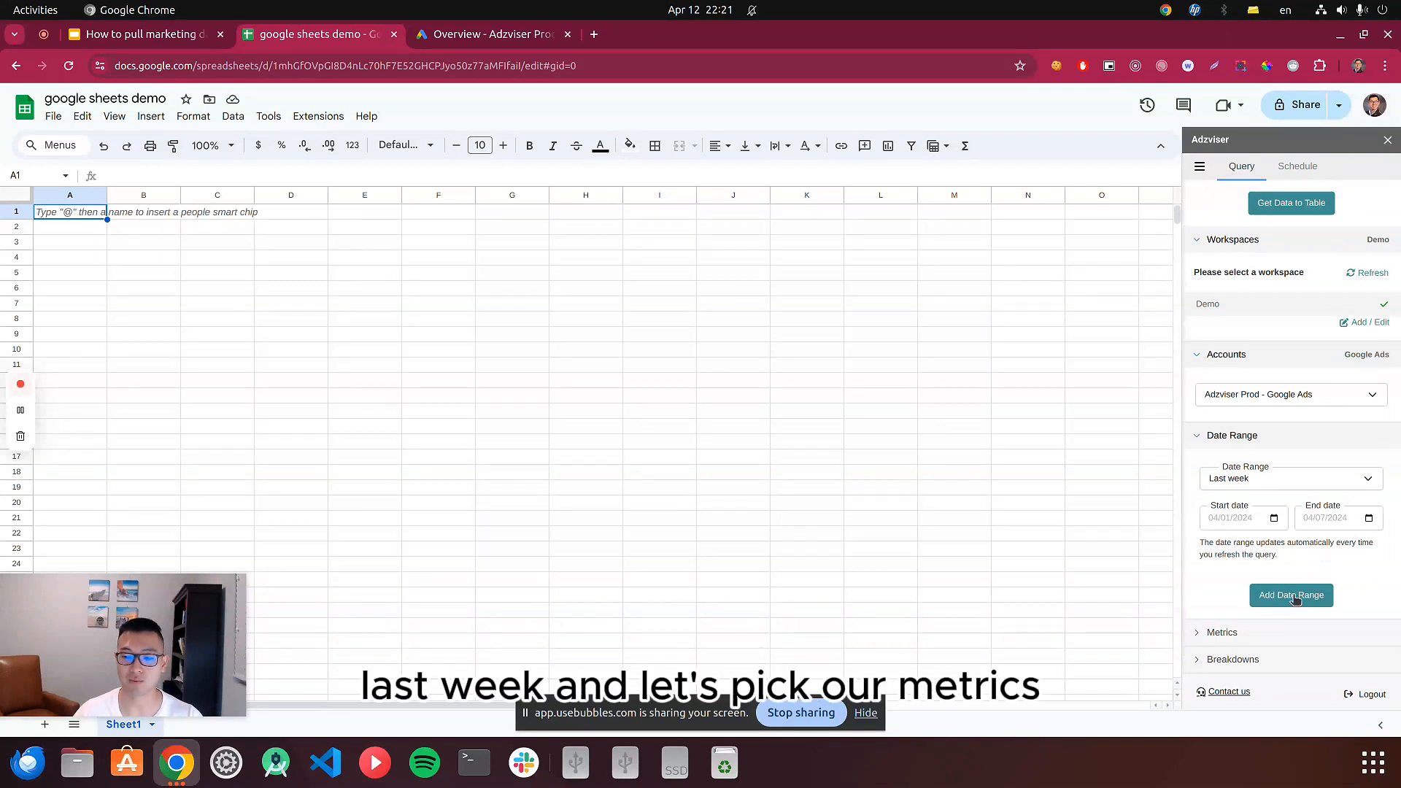
Add Cost, Impressions, Clicks and Ctr % as the query's metrics.
{"action": "left_click", "coordinate": [1251, 632]}
{"action": "left_click", "coordinate": [1256, 624]}
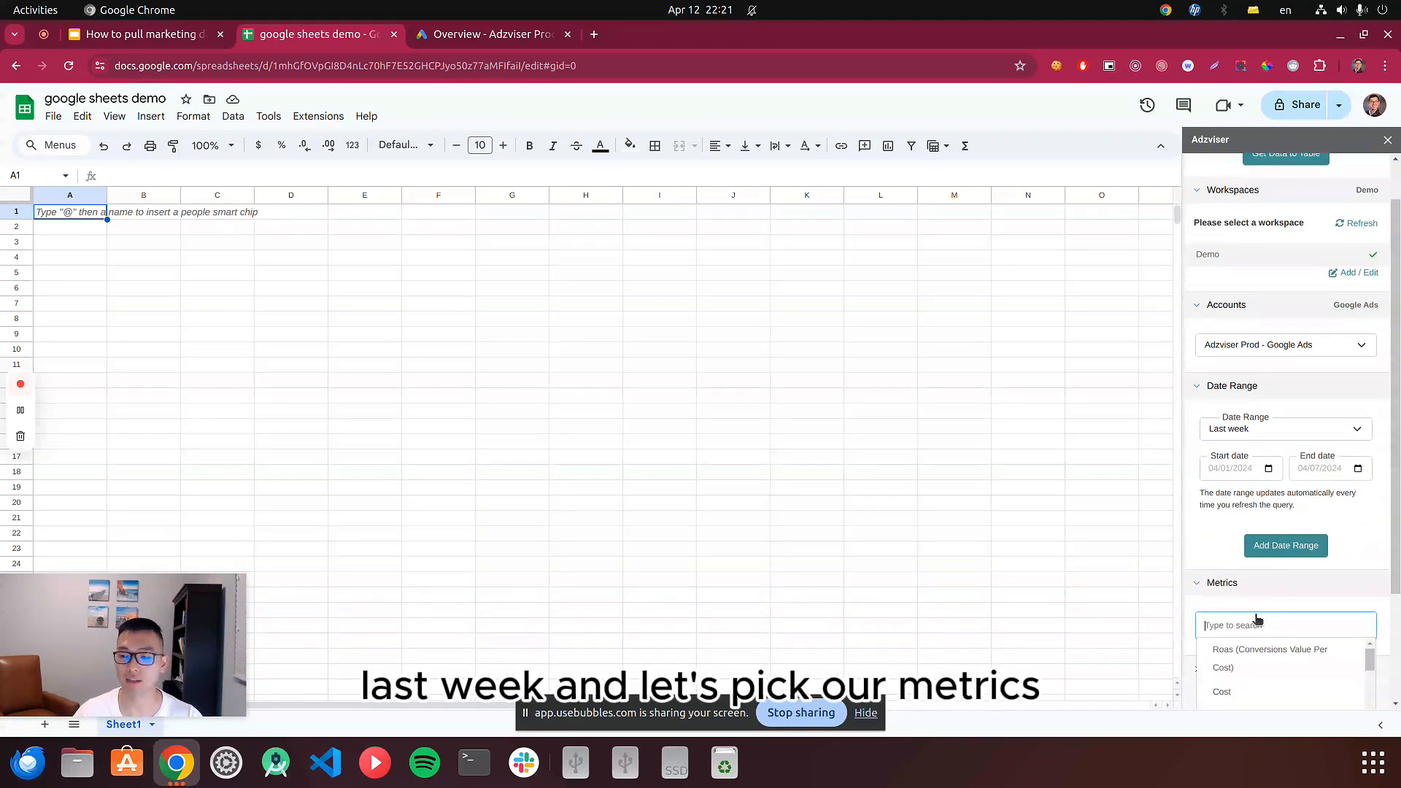
{"action": "scroll", "coordinate": [1252, 554], "scroll_direction": "down", "scroll_amount": 4}
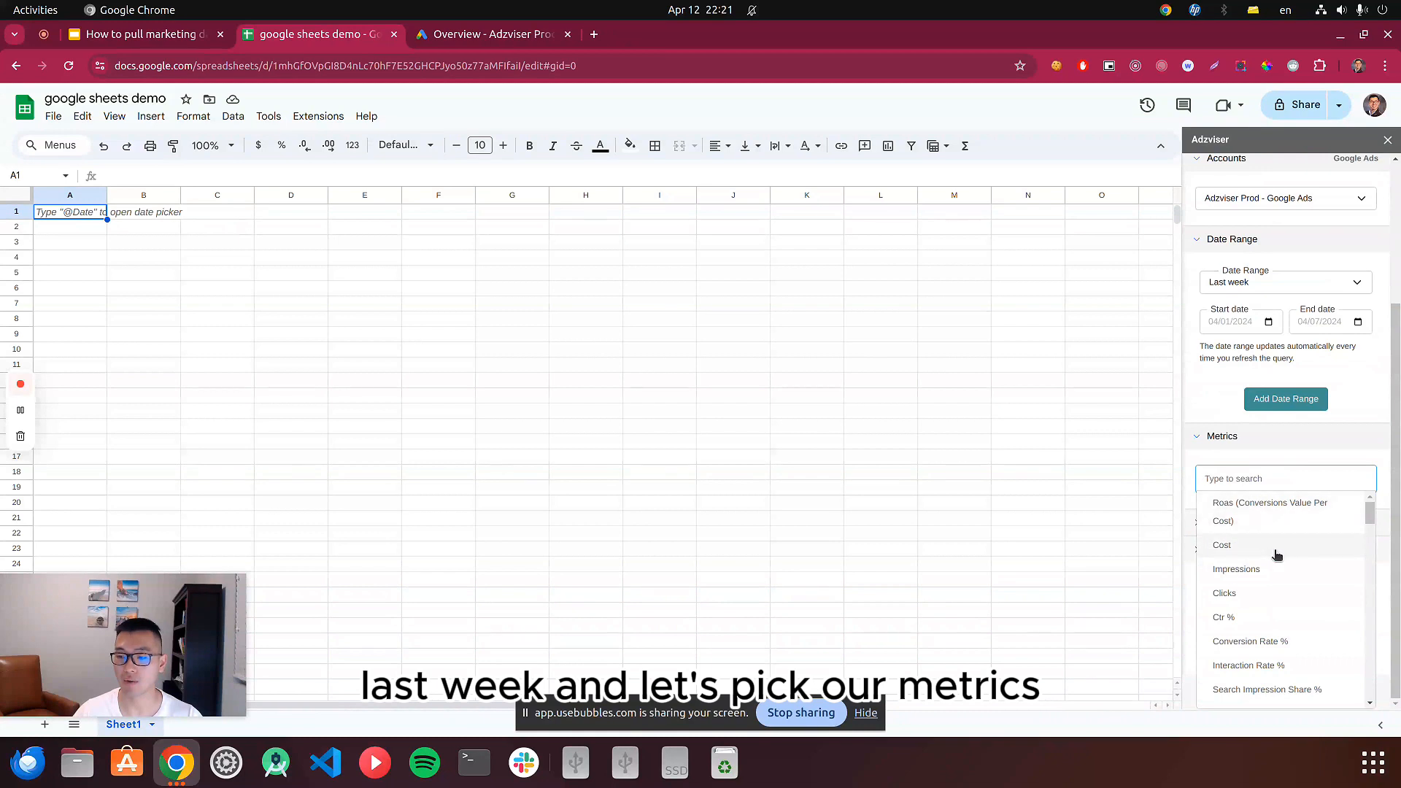
{"action": "left_click", "coordinate": [1251, 544]}
{"action": "left_click", "coordinate": [1248, 553]}
{"action": "left_click", "coordinate": [1249, 554]}
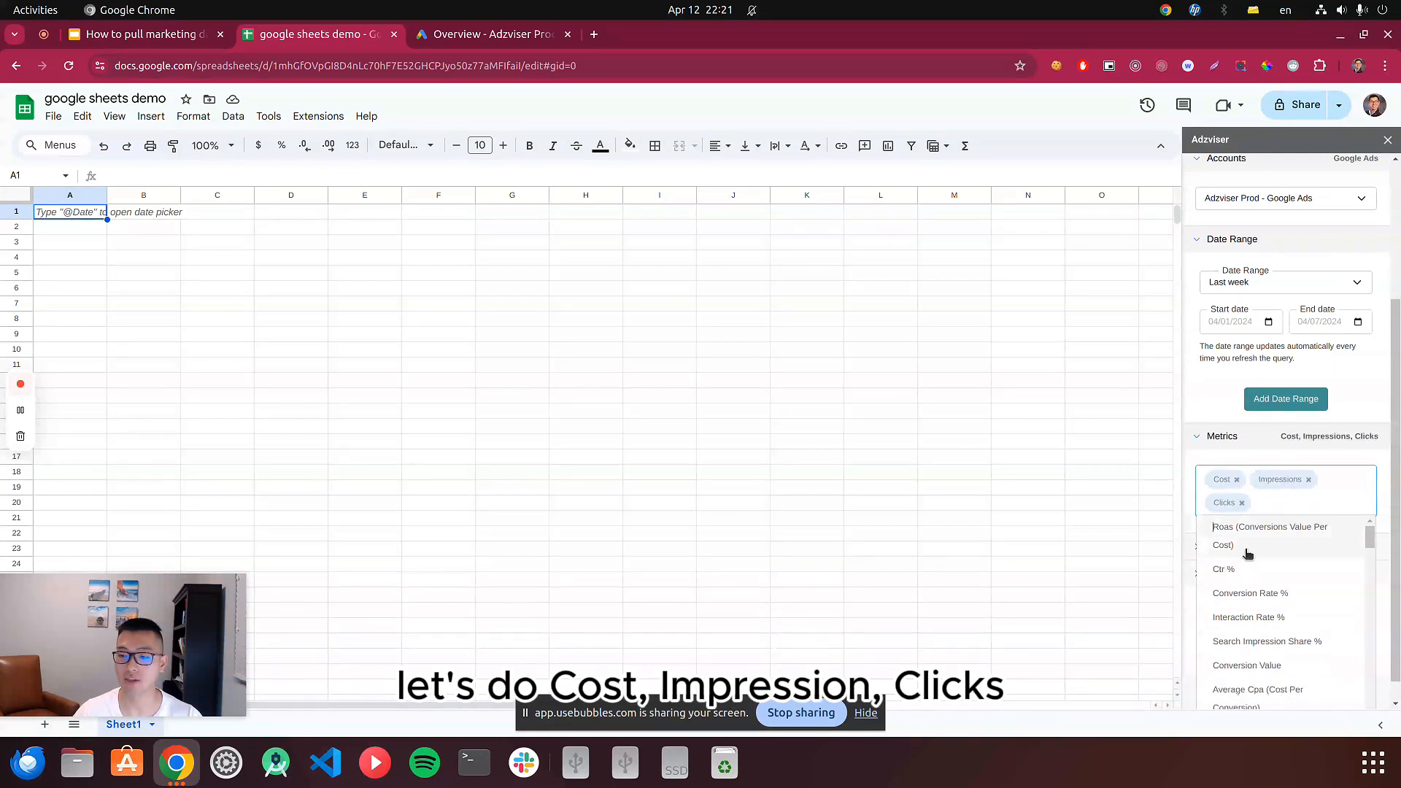
{"action": "left_click", "coordinate": [1245, 573]}
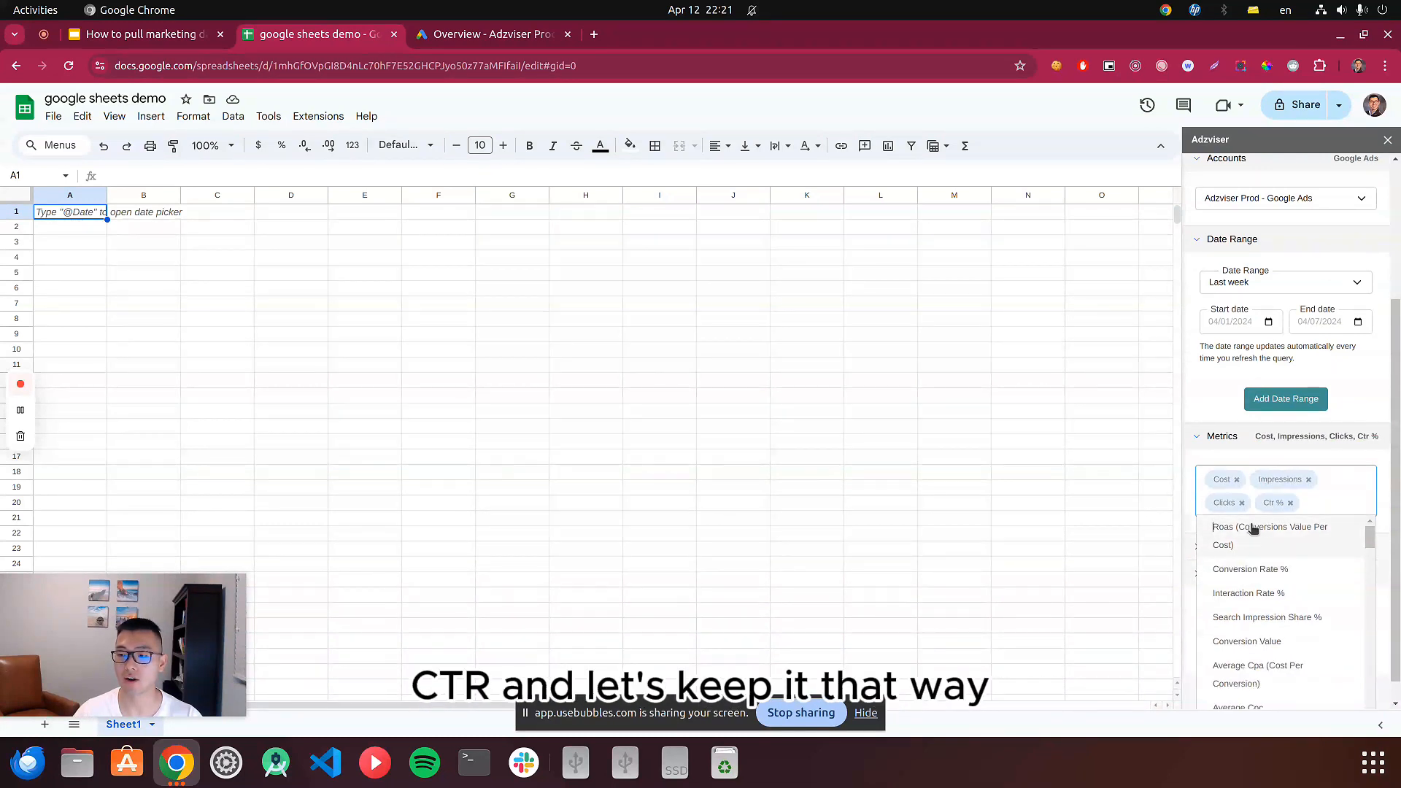
{"action": "left_click", "coordinate": [1301, 460]}
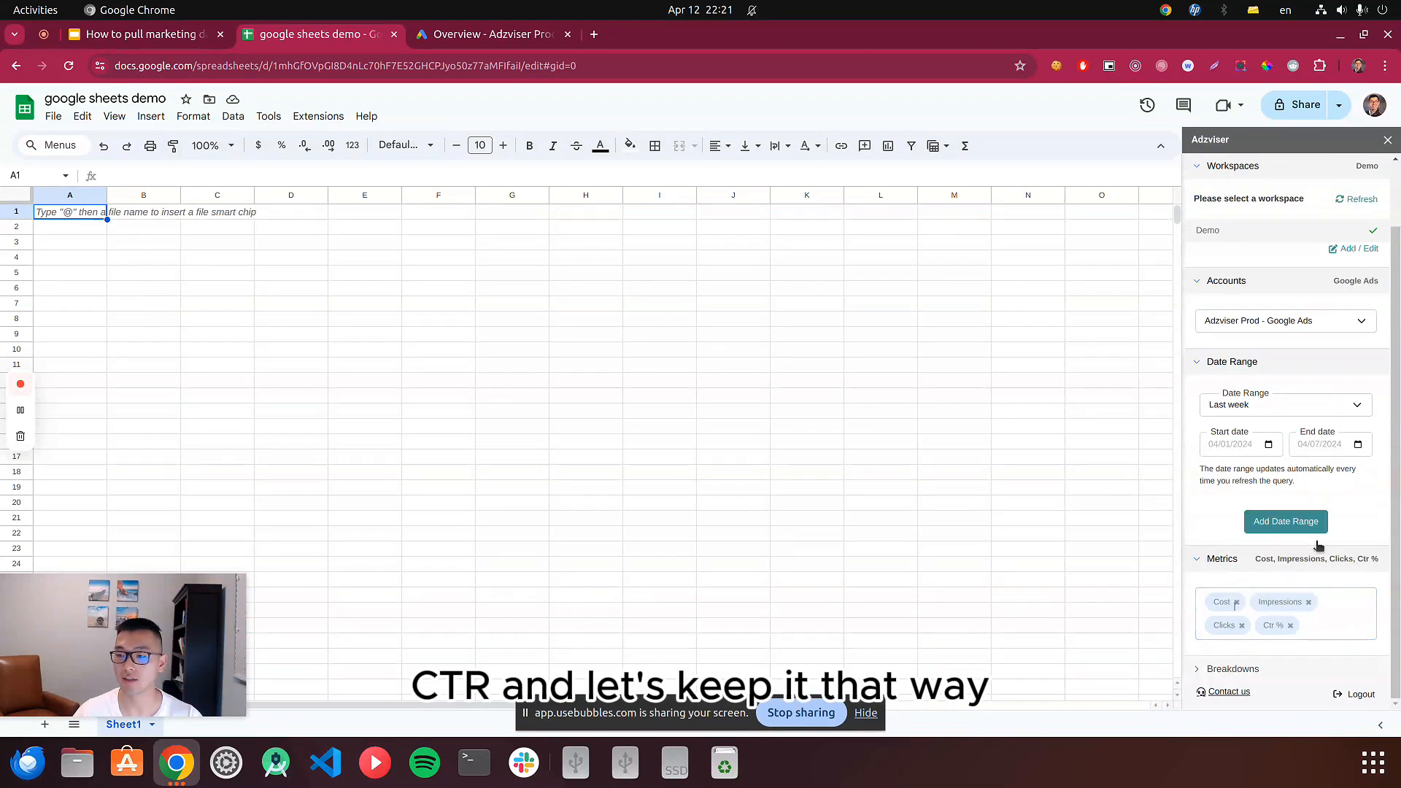
Add Campaign Name, Account Name and Campaign ID as breakdowns and fetch the query's data to a table.
{"action": "left_click", "coordinate": [1276, 671]}
{"action": "left_click", "coordinate": [1282, 650]}
{"action": "type", "text": "c"}
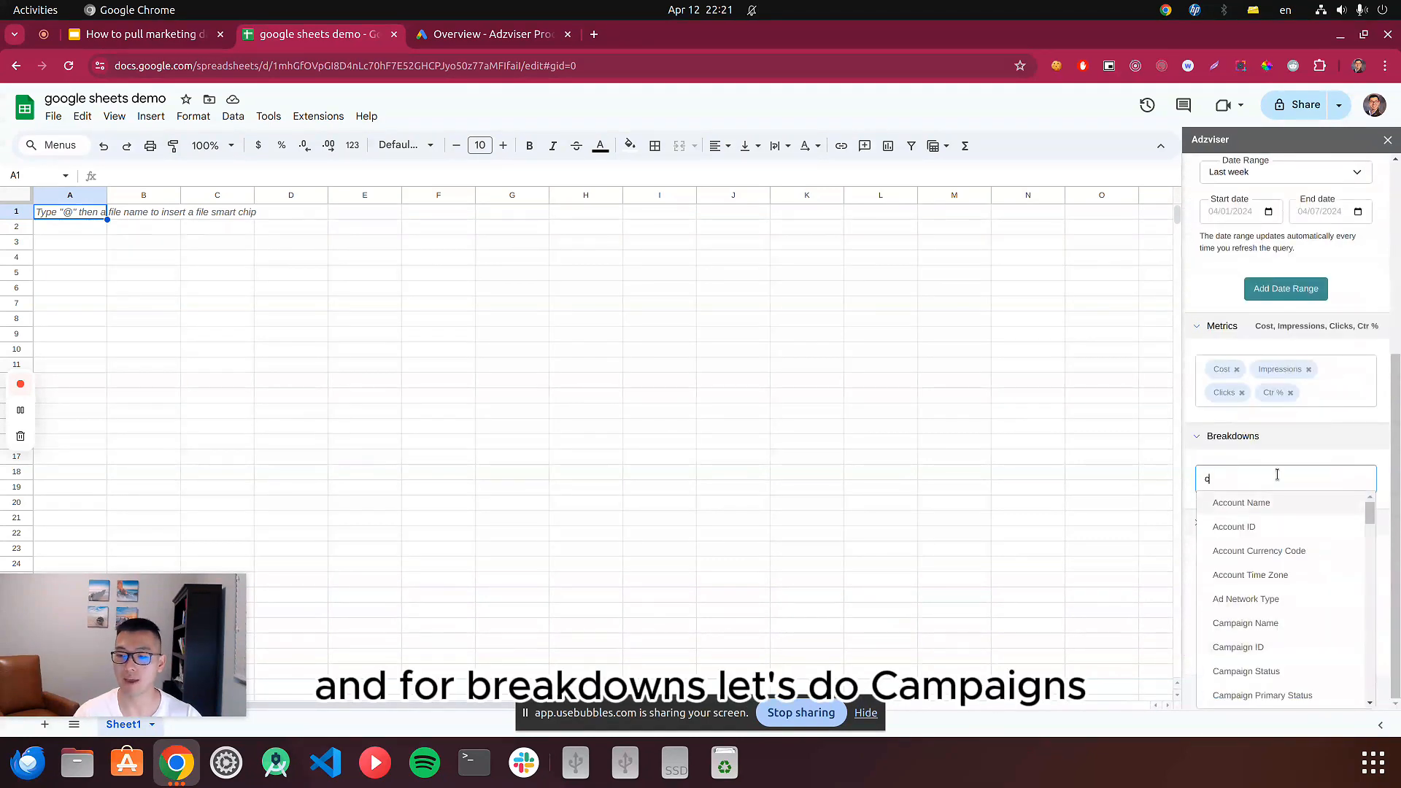
{"action": "type", "text": "ampoaig"}
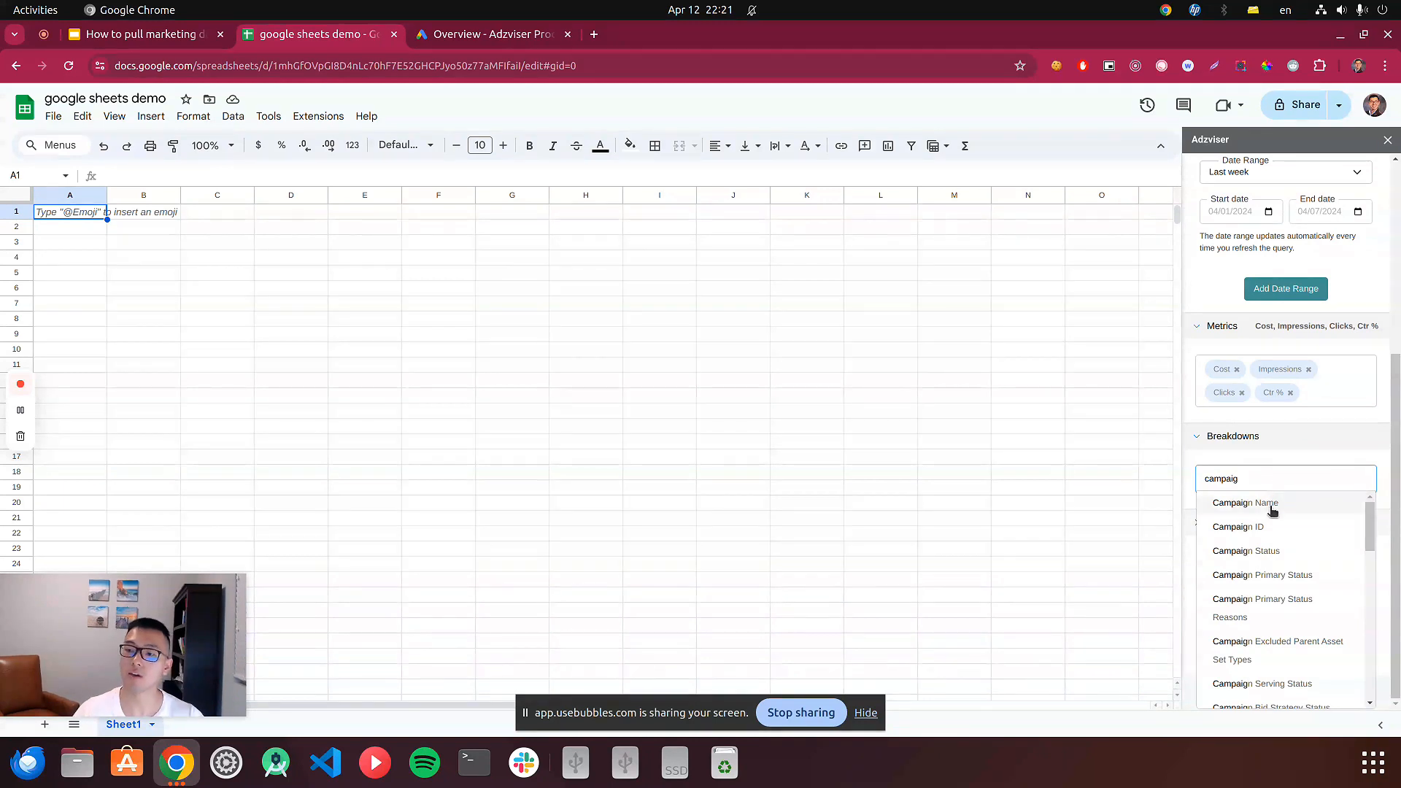
{"action": "left_click", "coordinate": [1275, 505]}
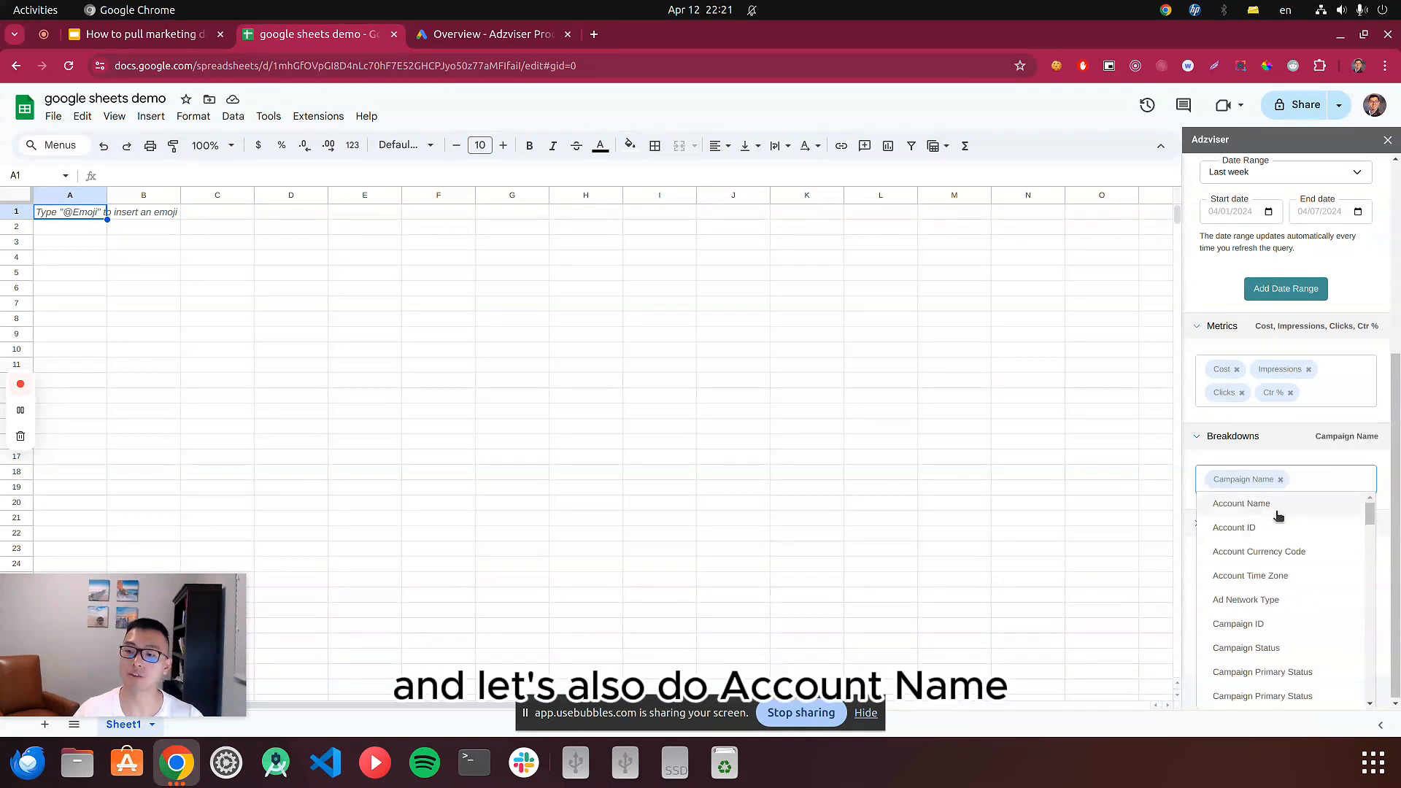
{"action": "left_click", "coordinate": [1277, 505]}
{"action": "scroll", "coordinate": [1327, 548], "scroll_direction": "down", "scroll_amount": 5}
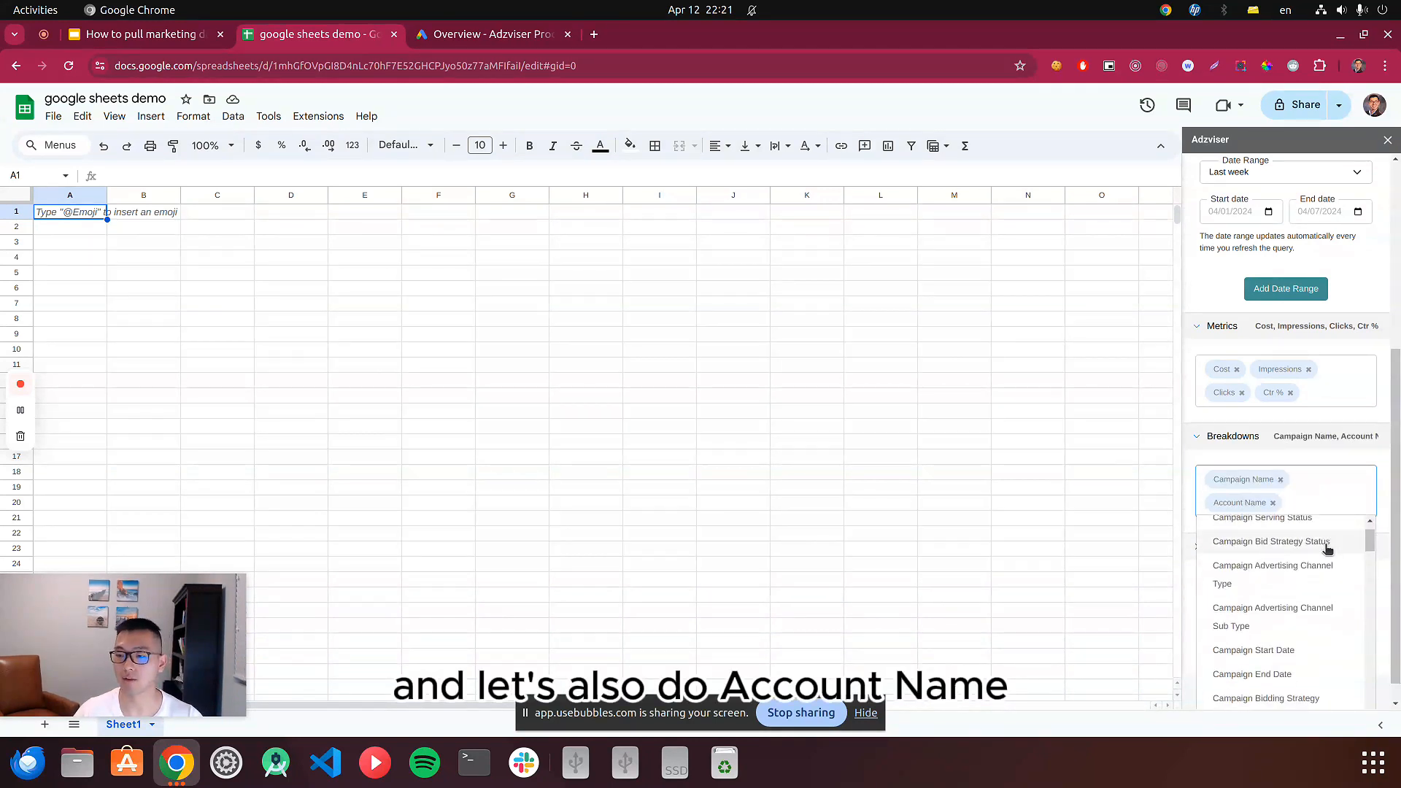
{"action": "scroll", "coordinate": [1323, 568], "scroll_direction": "up", "scroll_amount": 1}
{"action": "left_click", "coordinate": [1312, 535]}
{"action": "left_click", "coordinate": [1295, 461]}
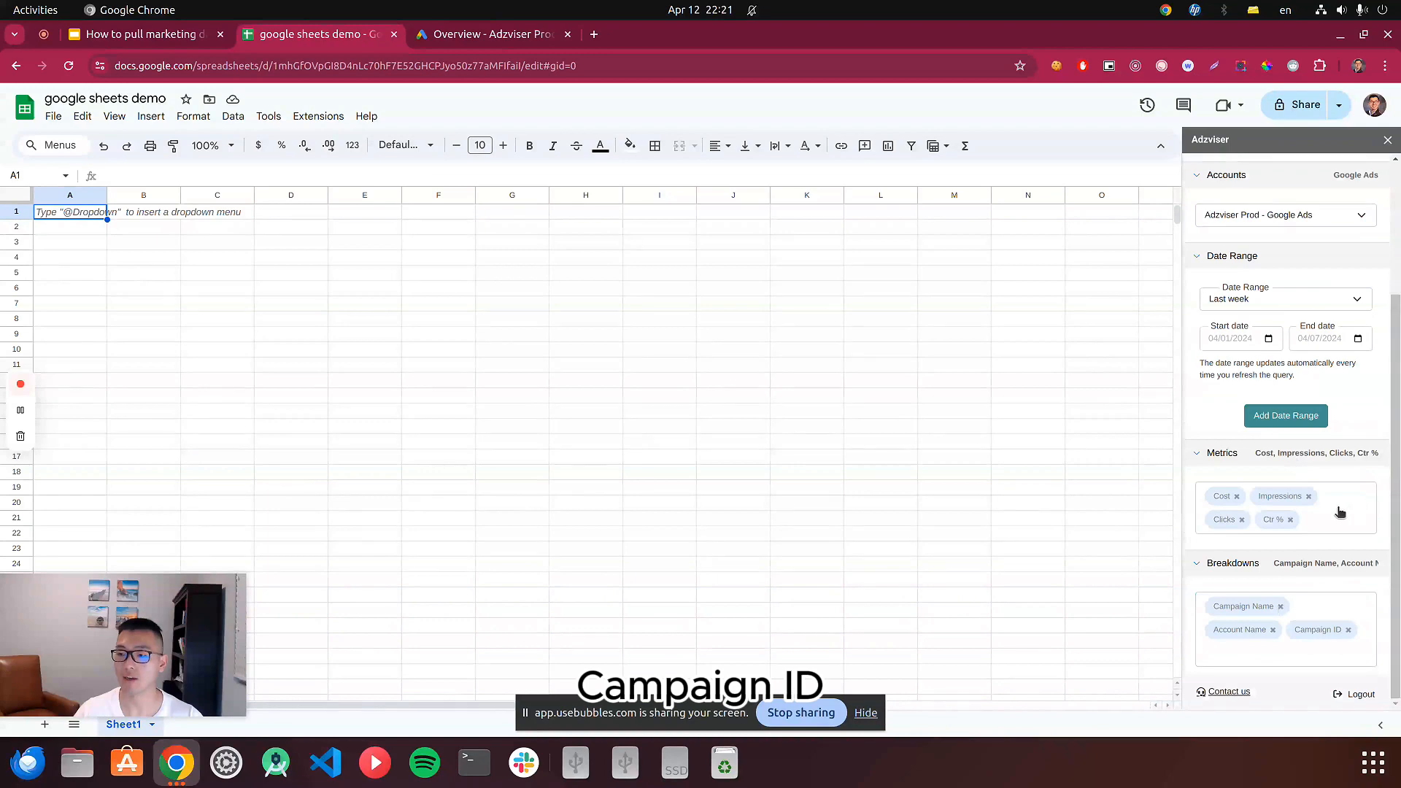
{"action": "scroll", "coordinate": [1349, 502], "scroll_direction": "up", "scroll_amount": 3}
{"action": "left_click", "coordinate": [1296, 208]}
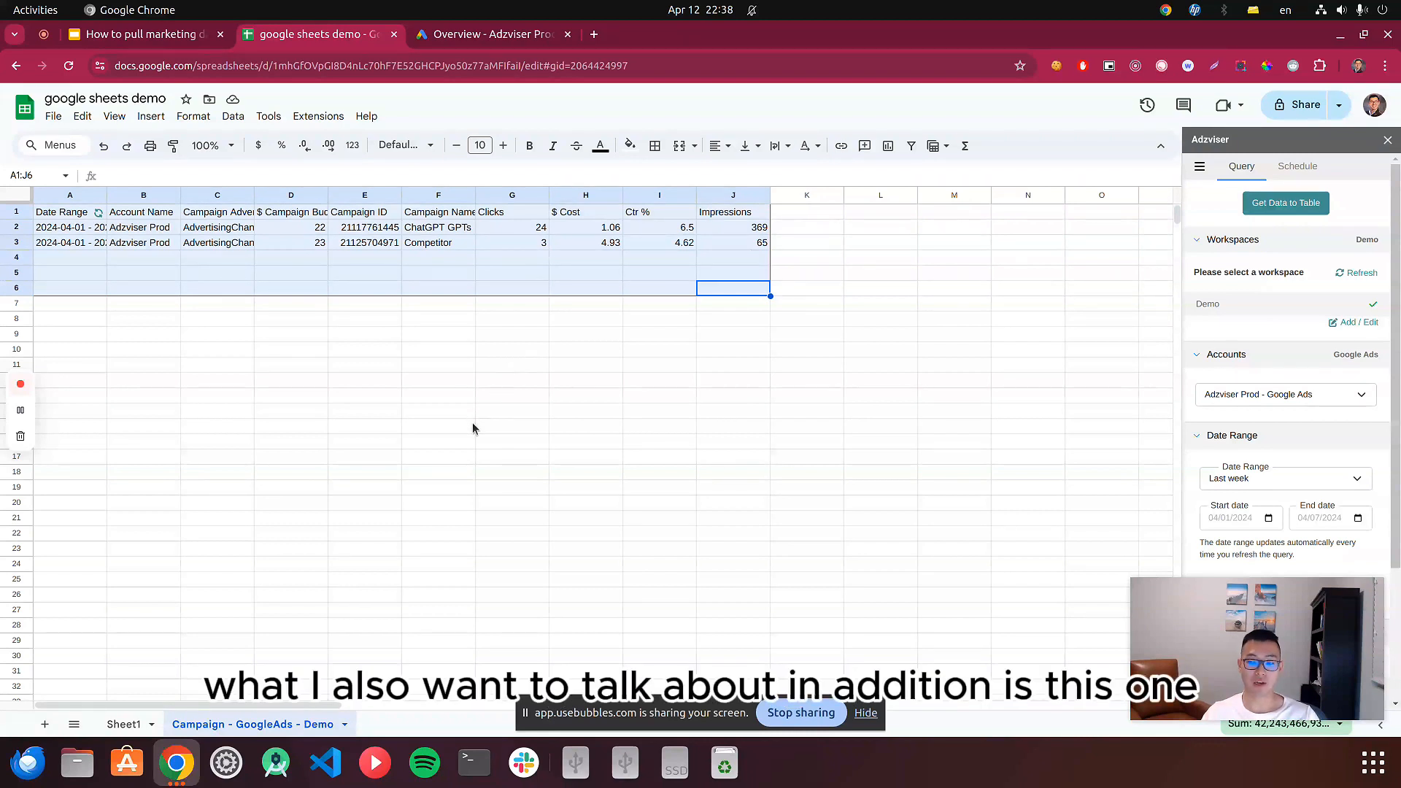
Open the hidden adzviserQuery worksheet that stores the sent queries.
{"action": "left_click", "coordinate": [73, 723]}
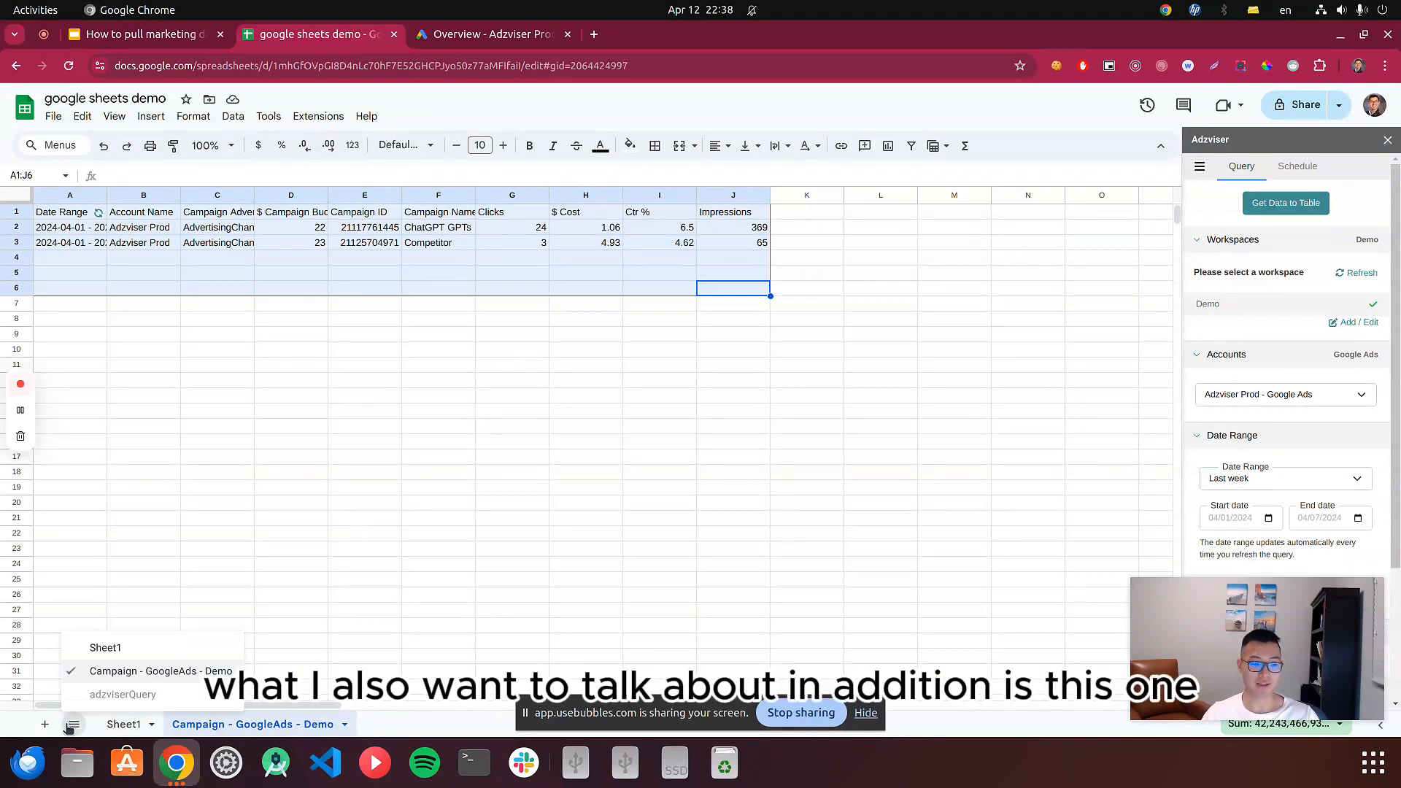
{"action": "left_click", "coordinate": [106, 695]}
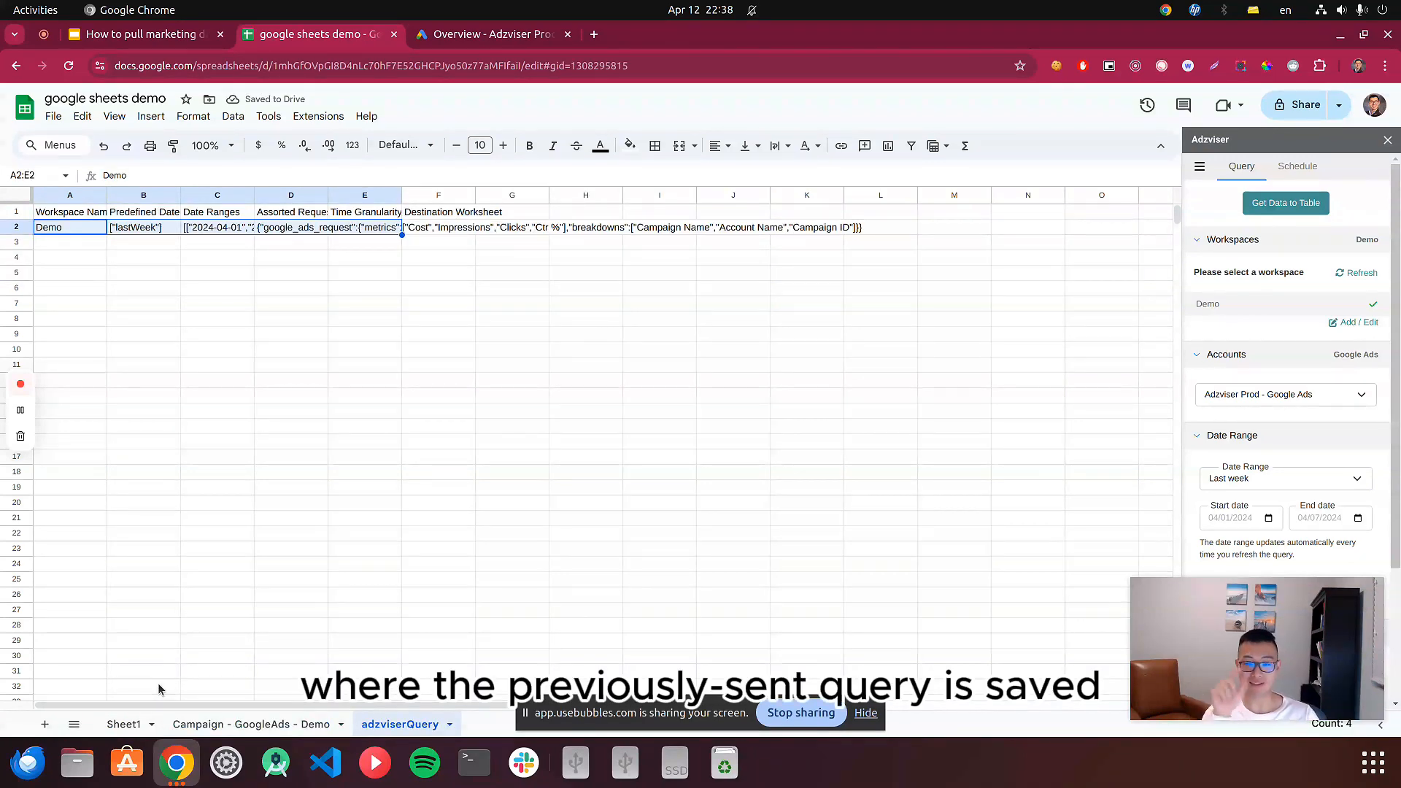
{"action": "left_click", "coordinate": [144, 301]}
Examine the saved query's workspace, predefined date, date ranges and request cells in row 2, and consult the system calendar.
{"action": "left_click", "coordinate": [64, 231]}
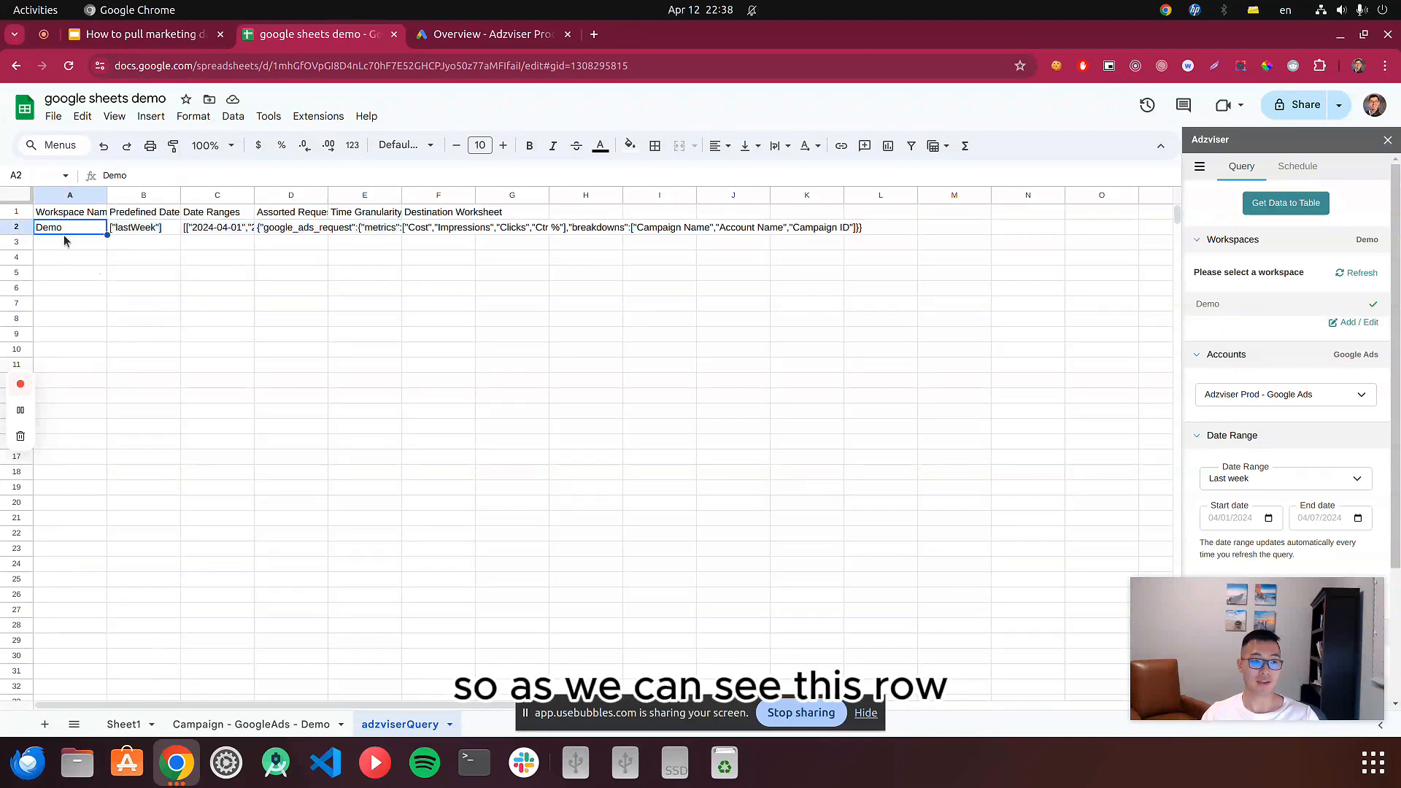
{"action": "key", "text": "Right"}
{"action": "key", "text": "Right"}
{"action": "key", "text": "Left"}
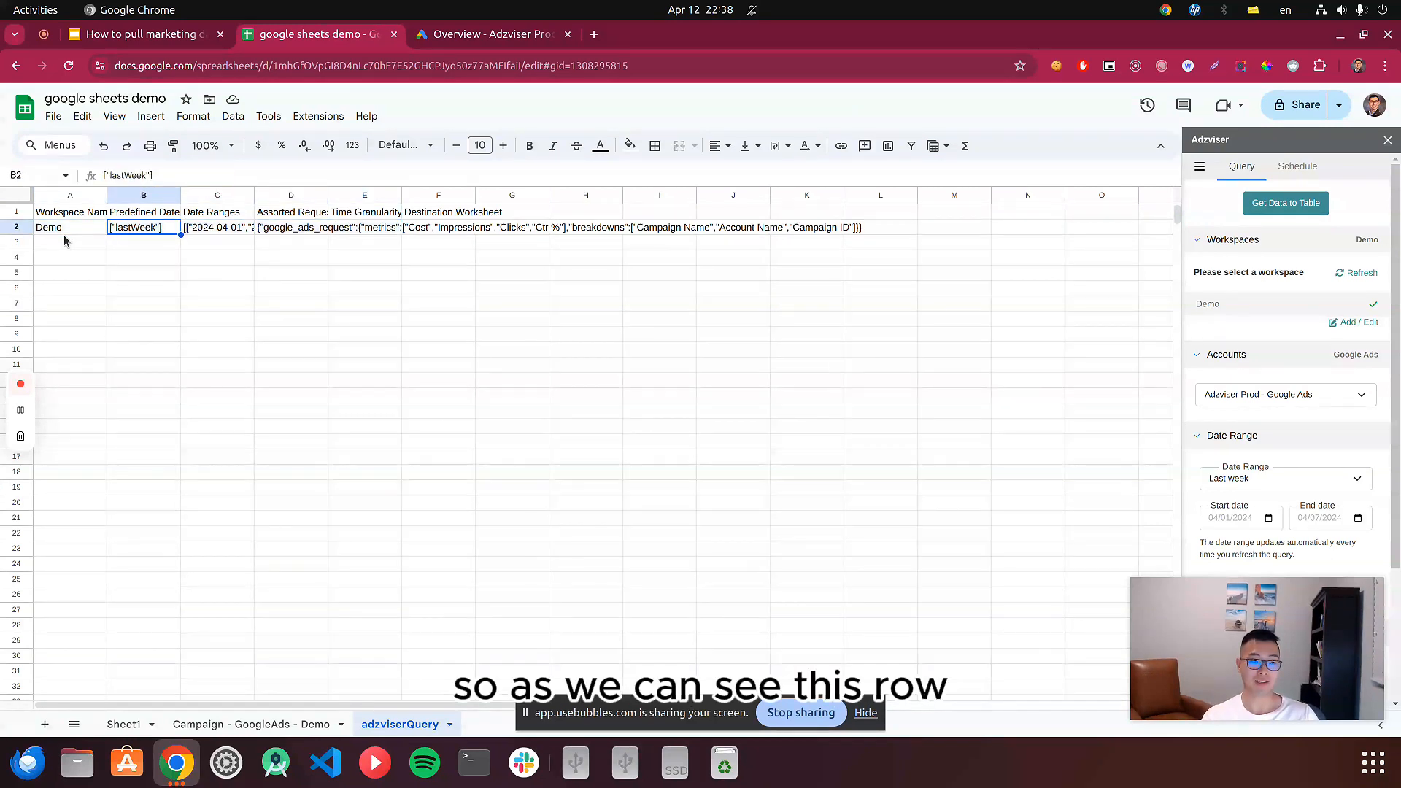
{"action": "key", "text": "Left"}
{"action": "key", "text": "Right"}
{"action": "key", "text": "Right"}
{"action": "key", "text": "Right"}
{"action": "key", "text": "Right"}
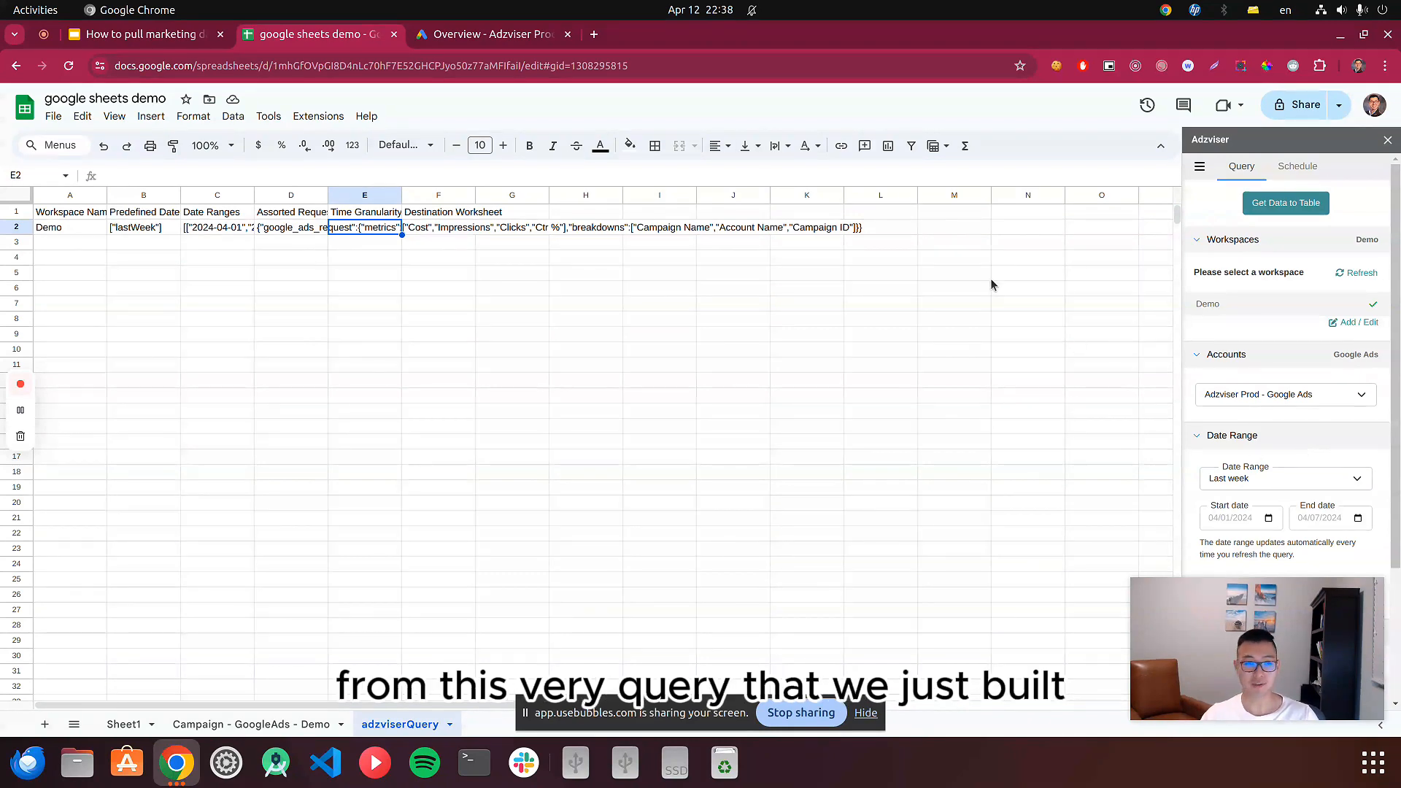
{"action": "left_click", "coordinate": [121, 226]}
{"action": "left_click", "coordinate": [267, 227]}
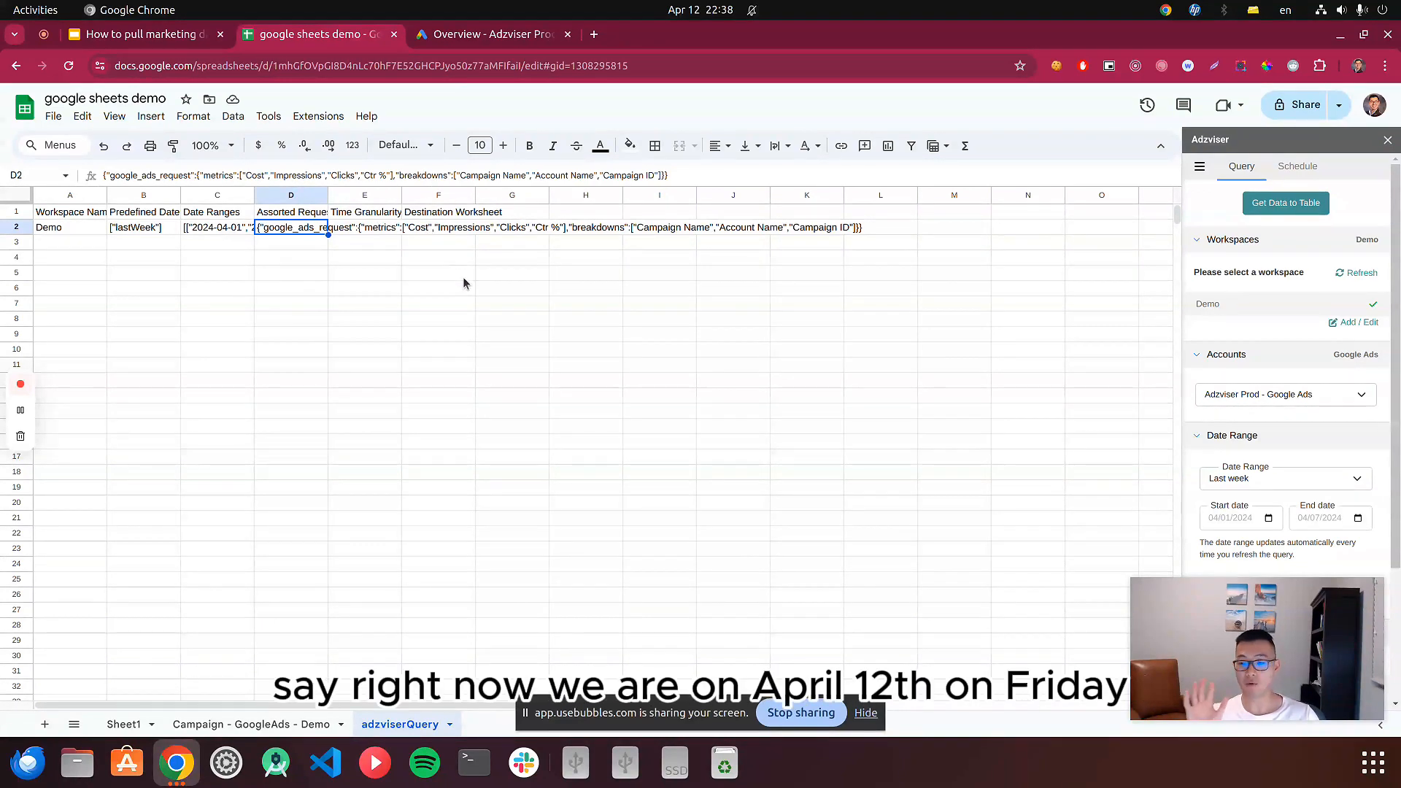
{"action": "left_click", "coordinate": [702, 9]}
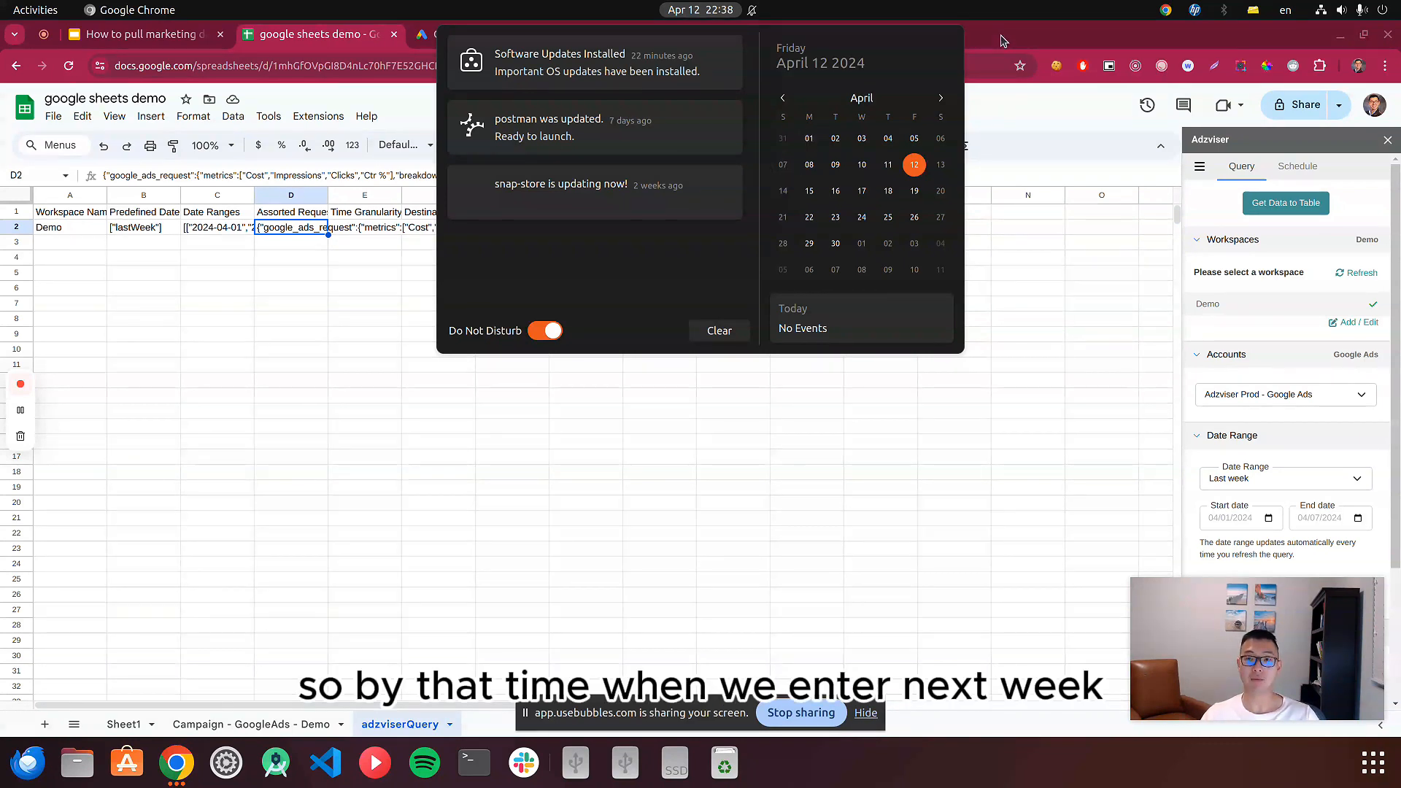
Close the system calendar and manually refresh the saved query's data on the Campaign - GoogleAds - Demo worksheet.
{"action": "left_click", "coordinate": [1013, 89]}
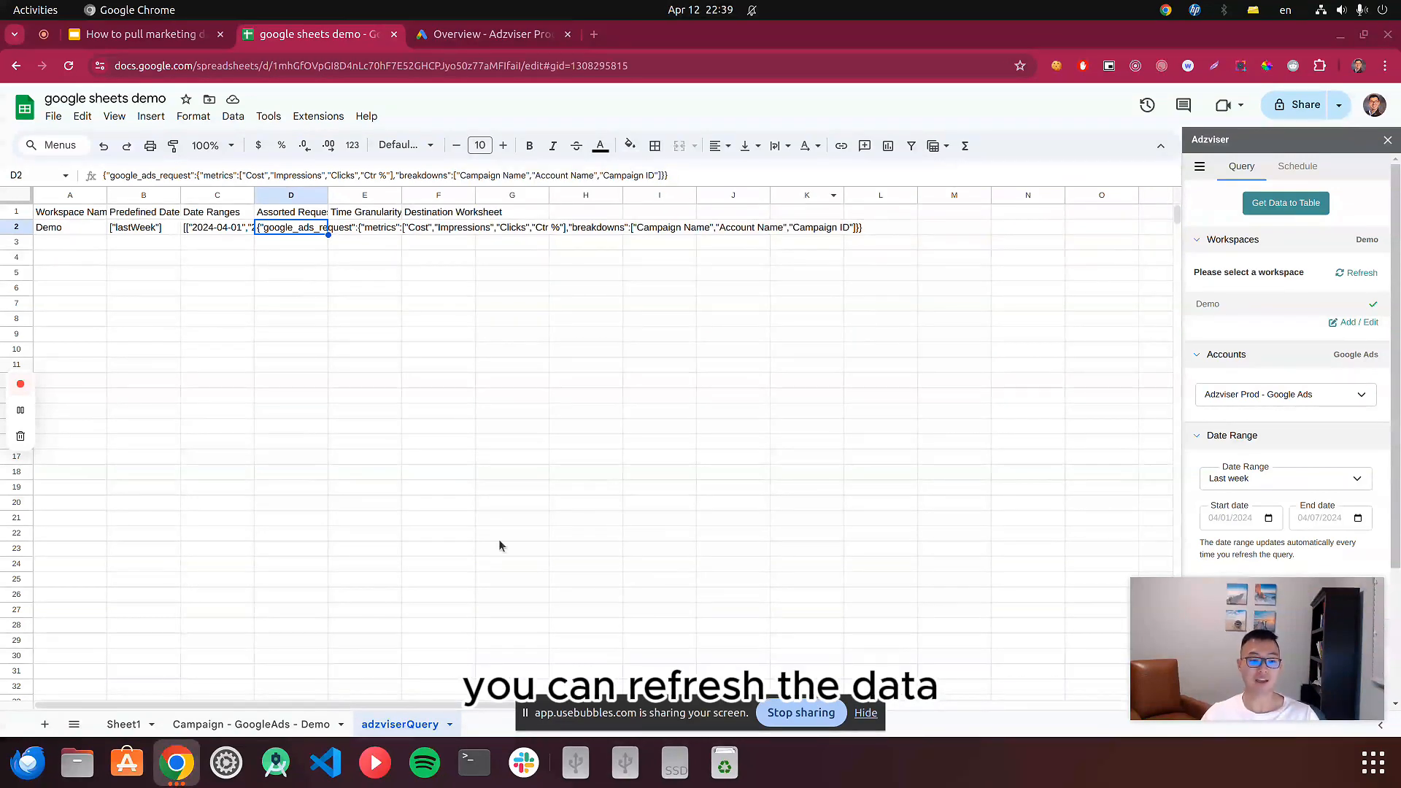
{"action": "left_click", "coordinate": [298, 724]}
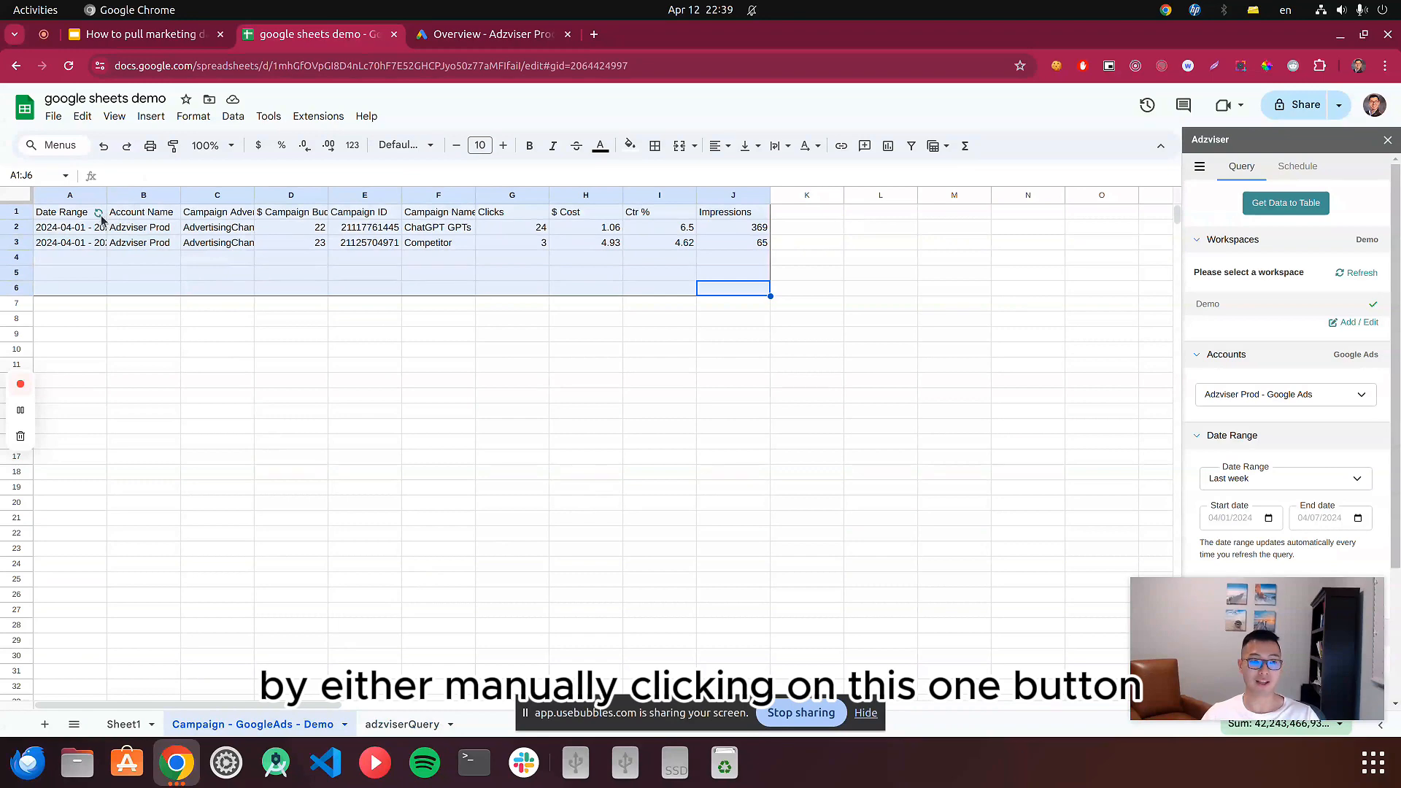
{"action": "left_click", "coordinate": [105, 228]}
{"action": "left_click", "coordinate": [99, 212]}
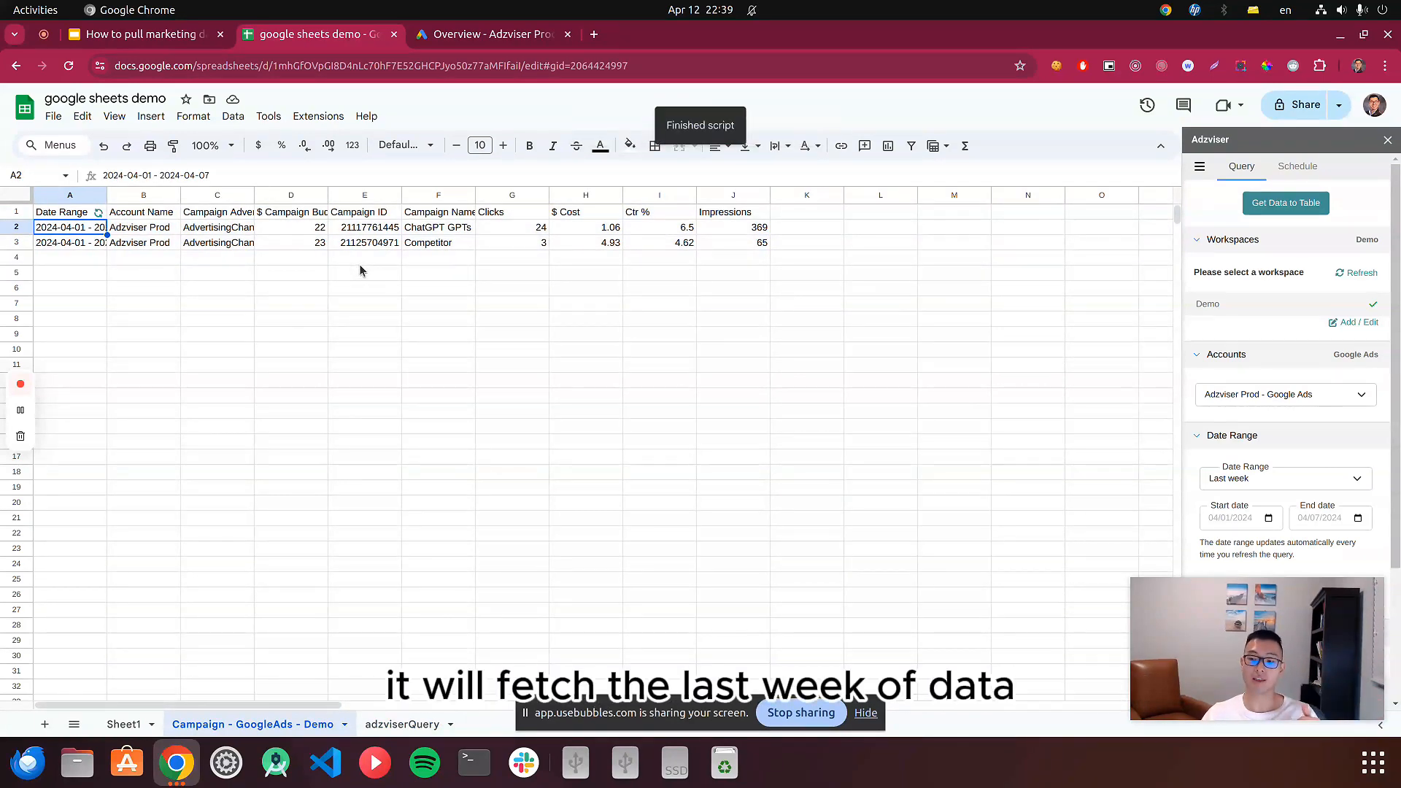
Start a new scheduled refresh trigger in Adzviser and review its daily, weekly and monthly refresh actions.
{"action": "left_click", "coordinate": [1298, 166]}
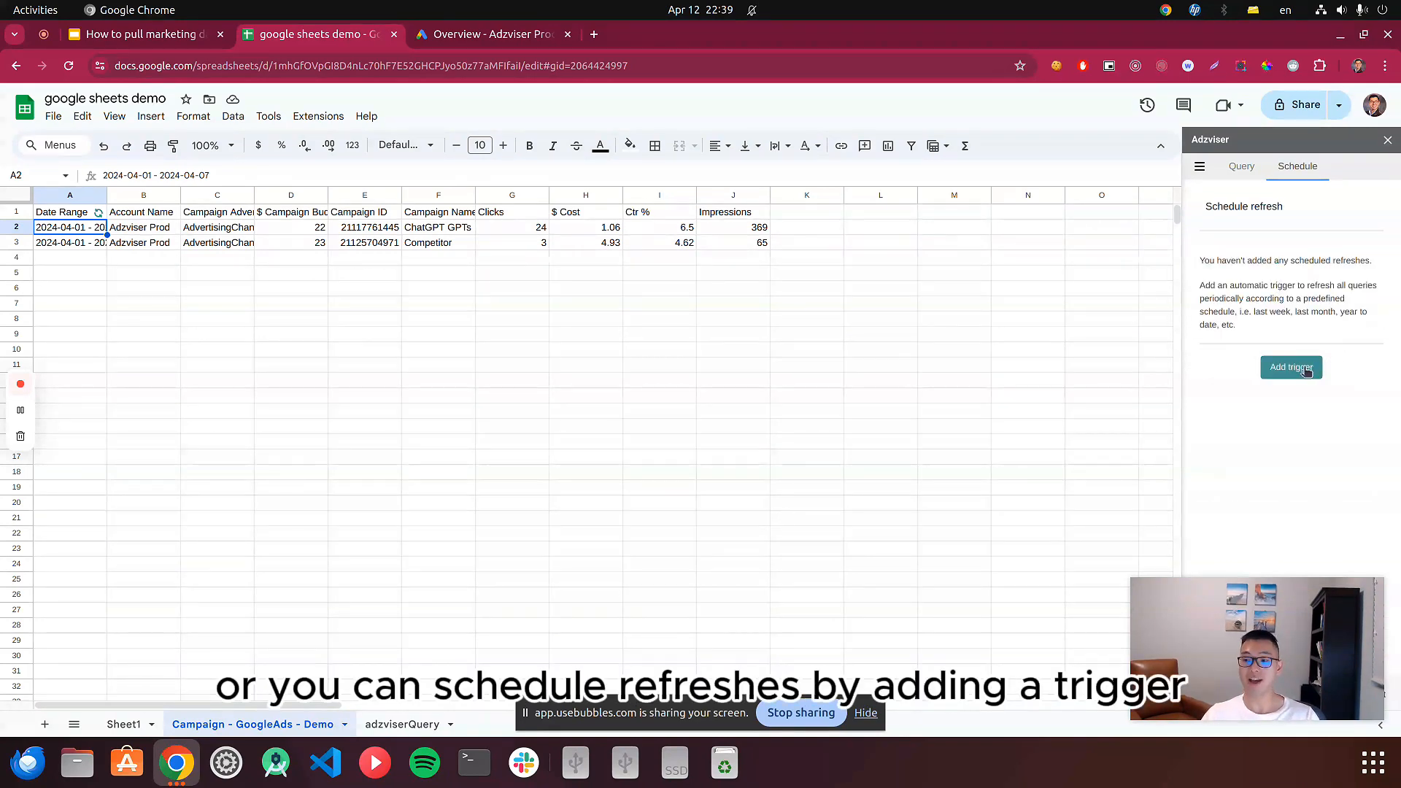
{"action": "left_click", "coordinate": [1291, 368]}
{"action": "left_click", "coordinate": [1258, 238]}
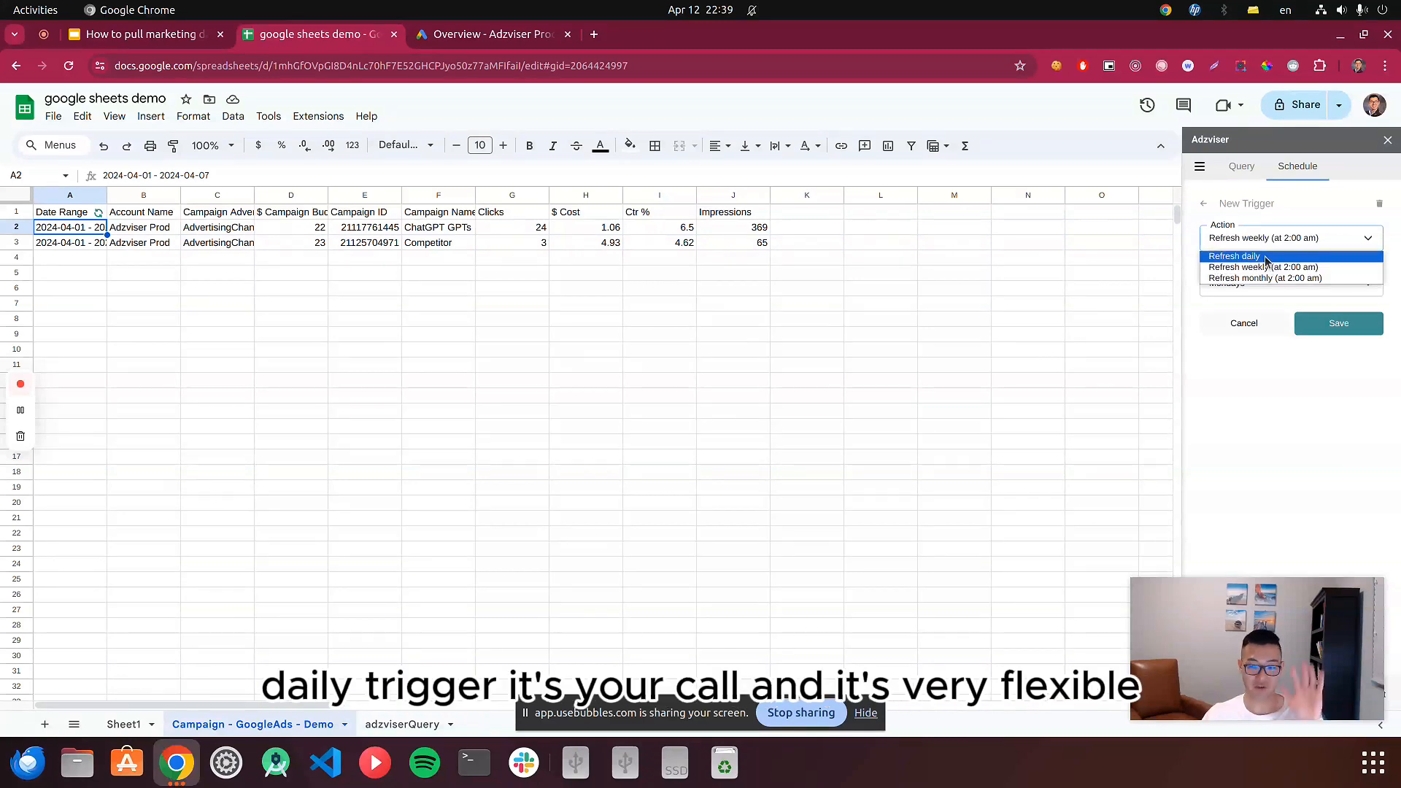
{"action": "left_click", "coordinate": [1272, 371]}
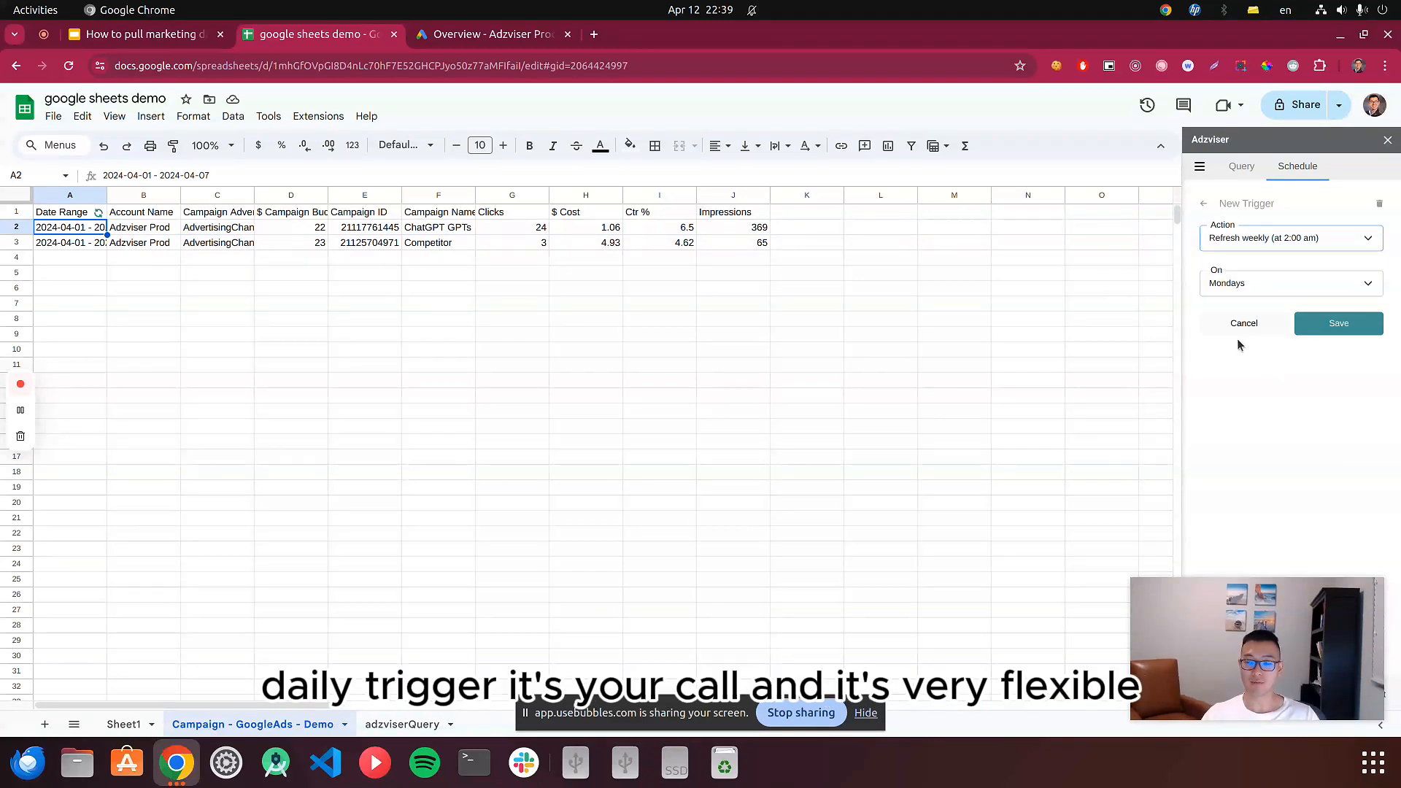
Return to the adzviserQuery worksheet with the saved query.
{"action": "left_click", "coordinate": [413, 724]}
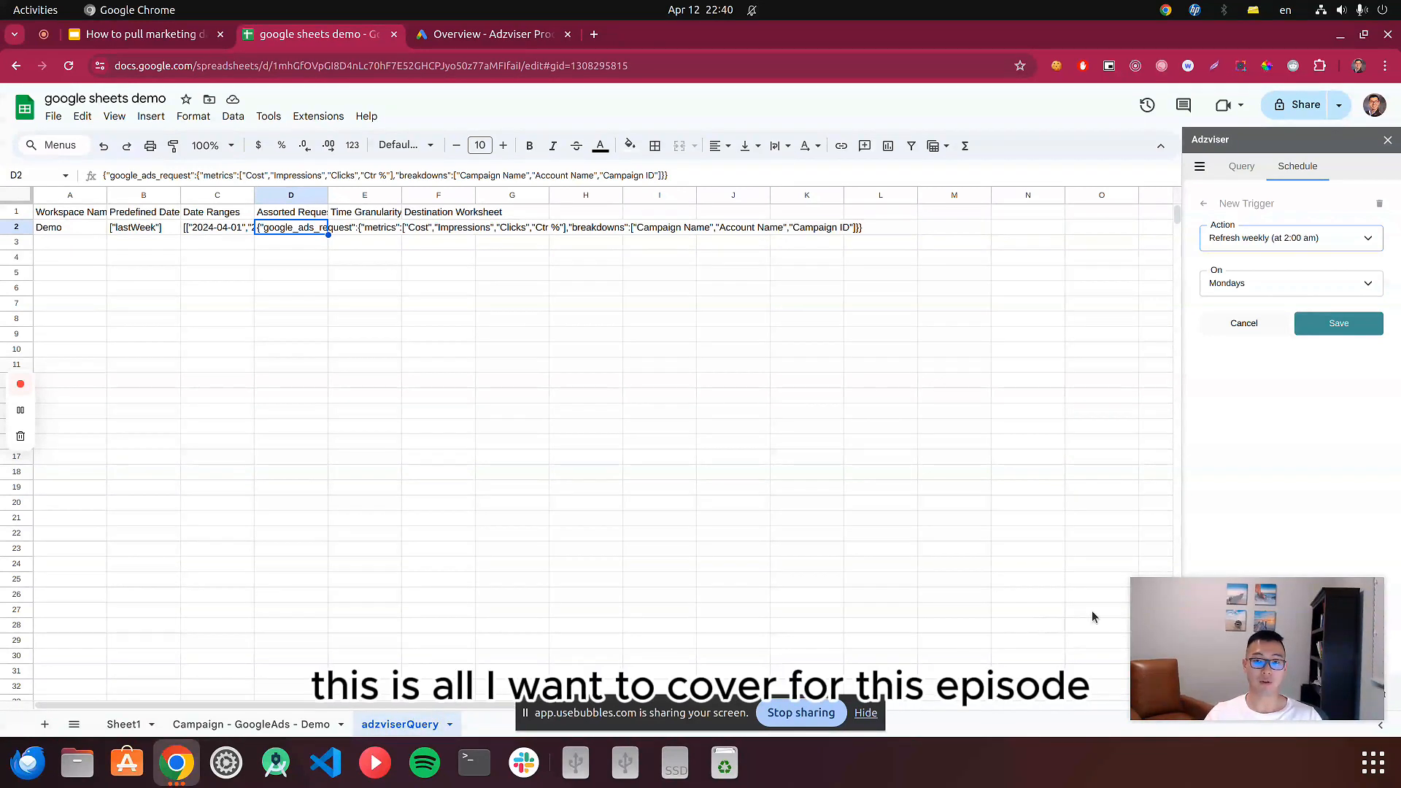
{"action": "left_click_drag", "start_coordinate": [1133, 580], "coordinate": [1164, 627]}
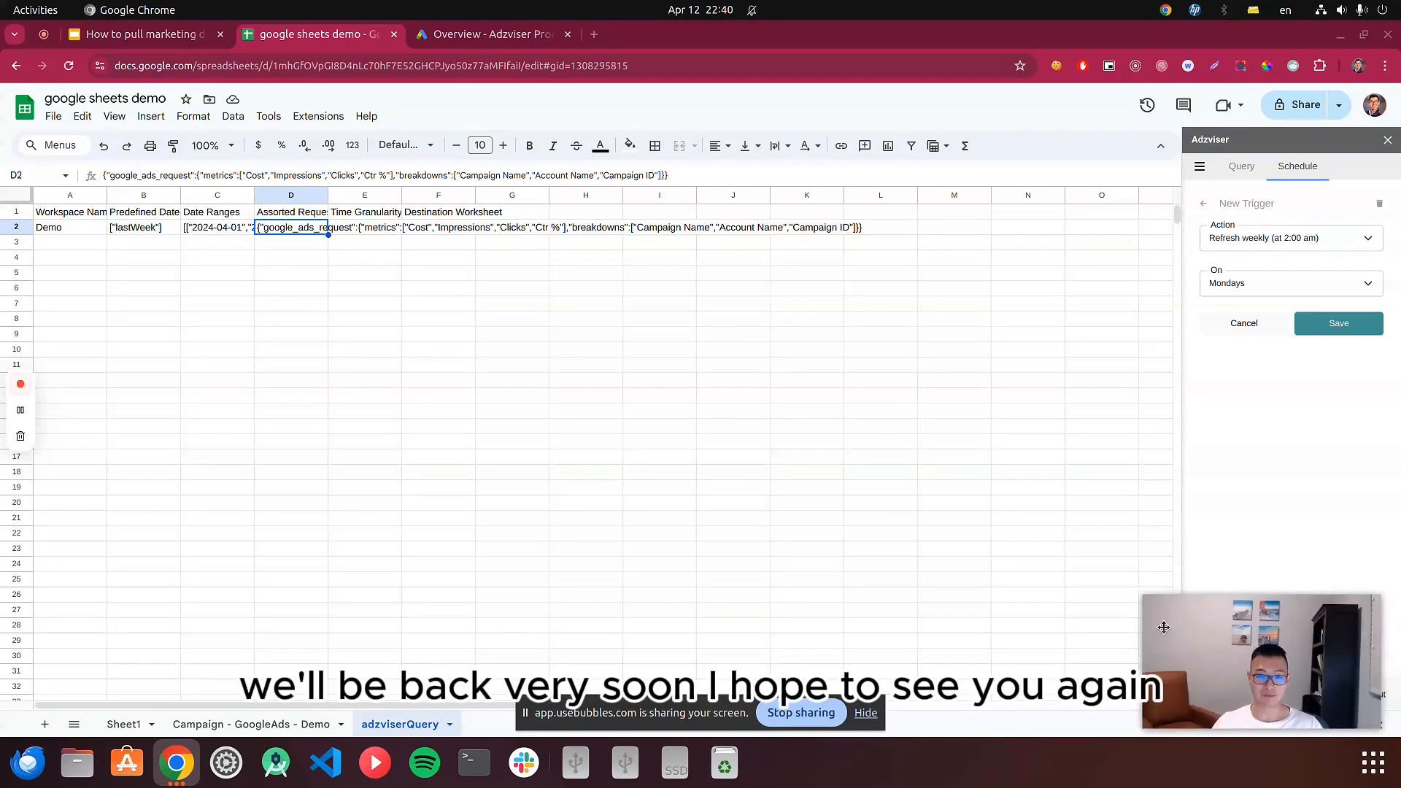